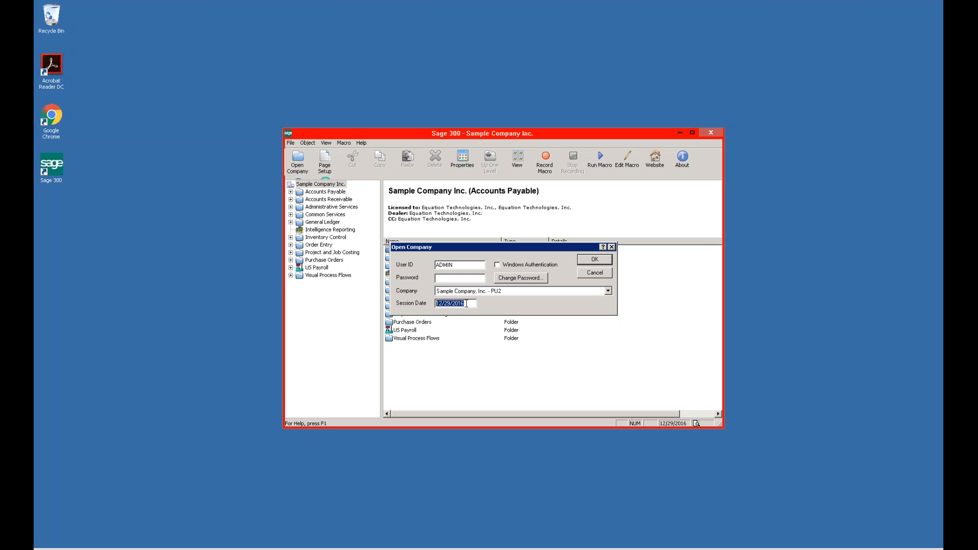
# Open Sample Company, Inc. as ADMIN with session date 12/29/2016 and display the Accounts Payable folders.
pyautogui.click(588, 261)
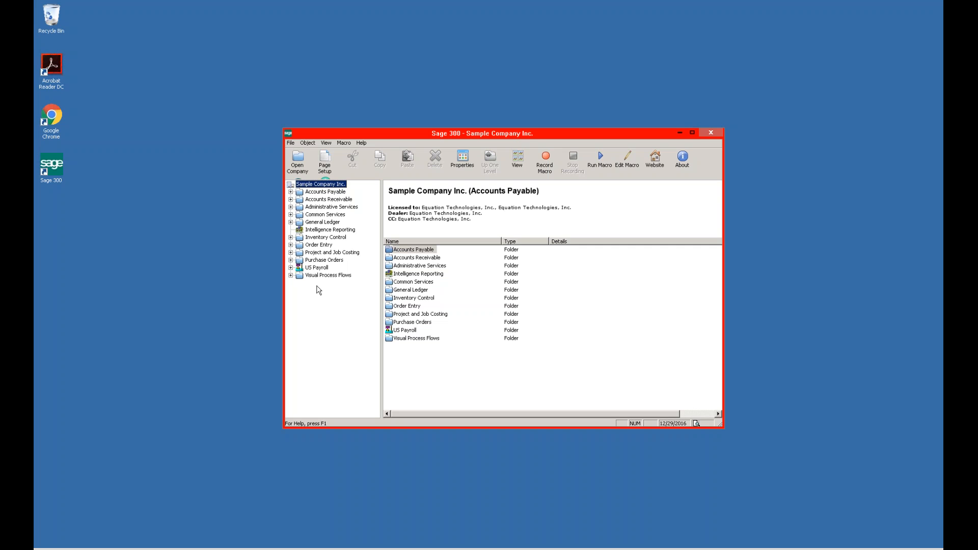
pyautogui.click(326, 193)
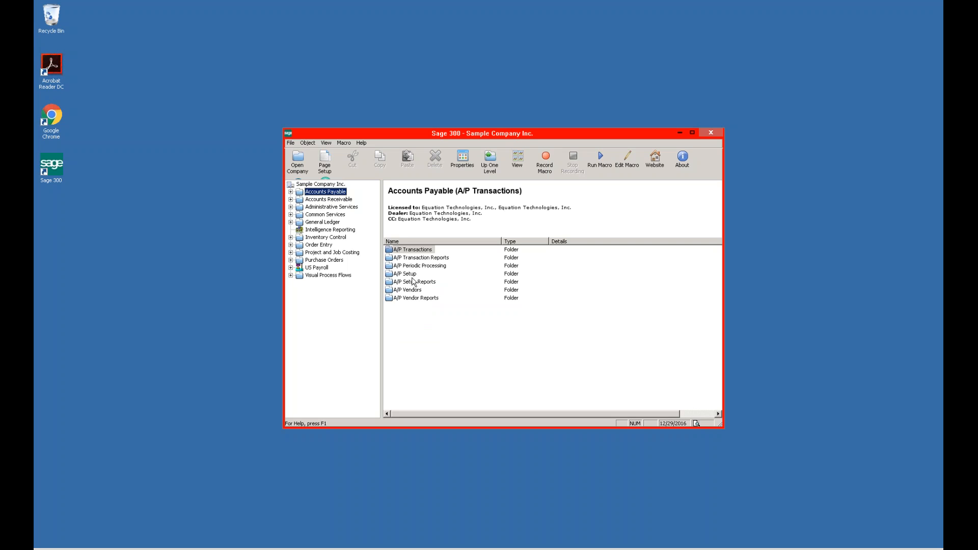
# Try the large icons, small icons, list and details layouts on the Accounts Payable folders.
pyautogui.click(518, 166)
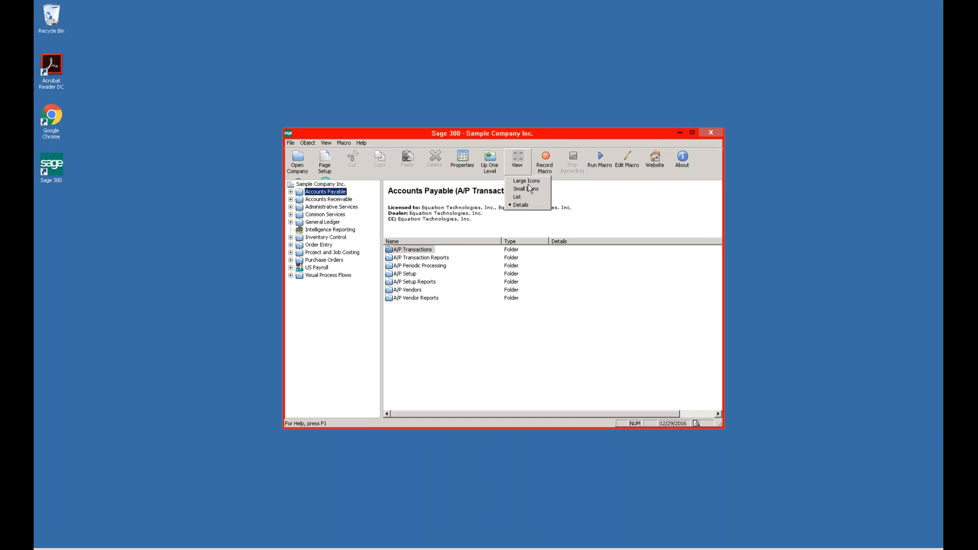
pyautogui.click(529, 181)
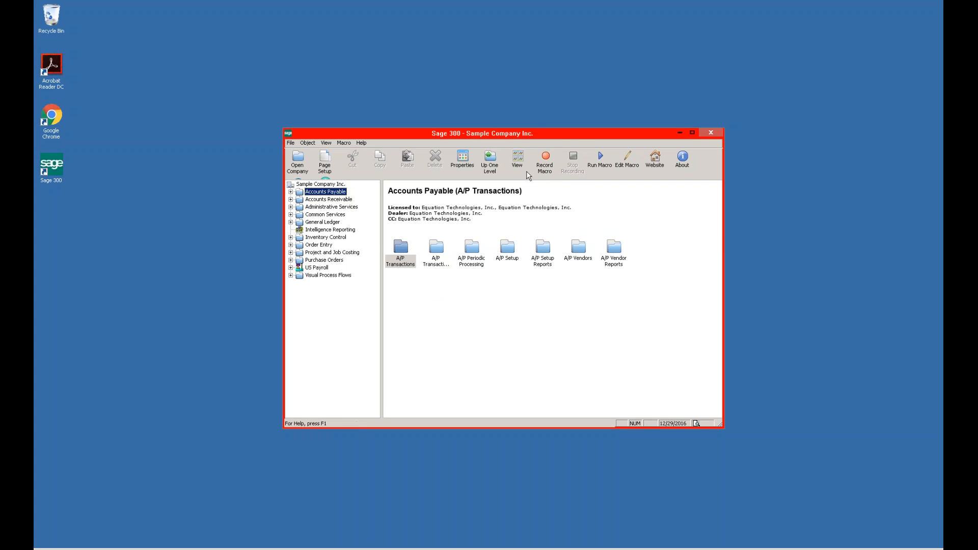
pyautogui.click(521, 164)
pyautogui.click(526, 188)
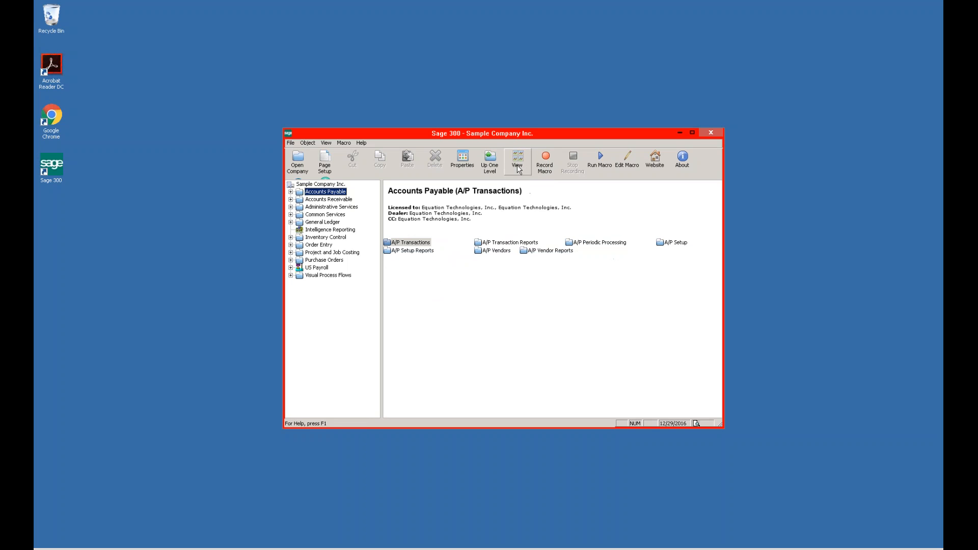
pyautogui.click(518, 165)
pyautogui.click(518, 197)
pyautogui.click(518, 163)
pyautogui.click(521, 204)
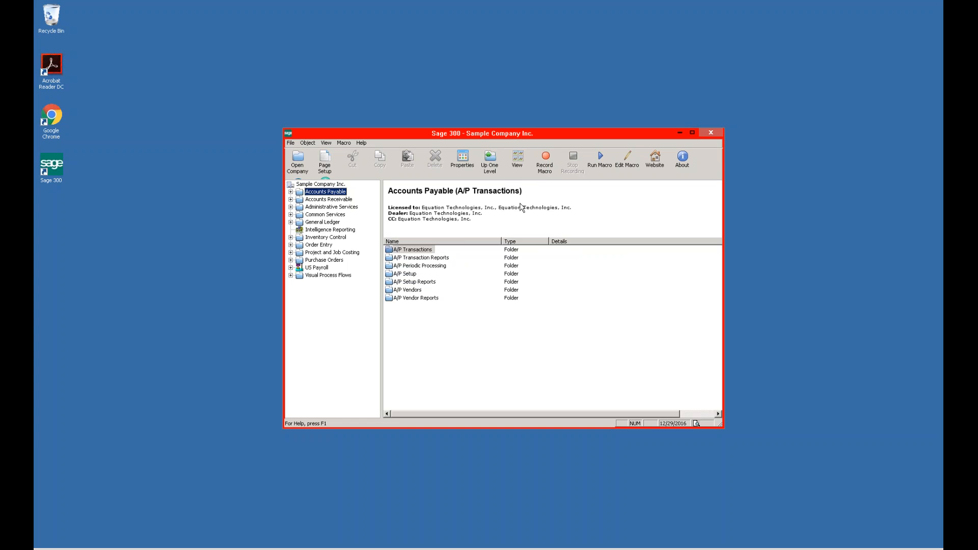
# Display the Accounts Payable folders as large icons and open the Vendors form from A/P Vendors.
pyautogui.click(519, 164)
pyautogui.click(514, 180)
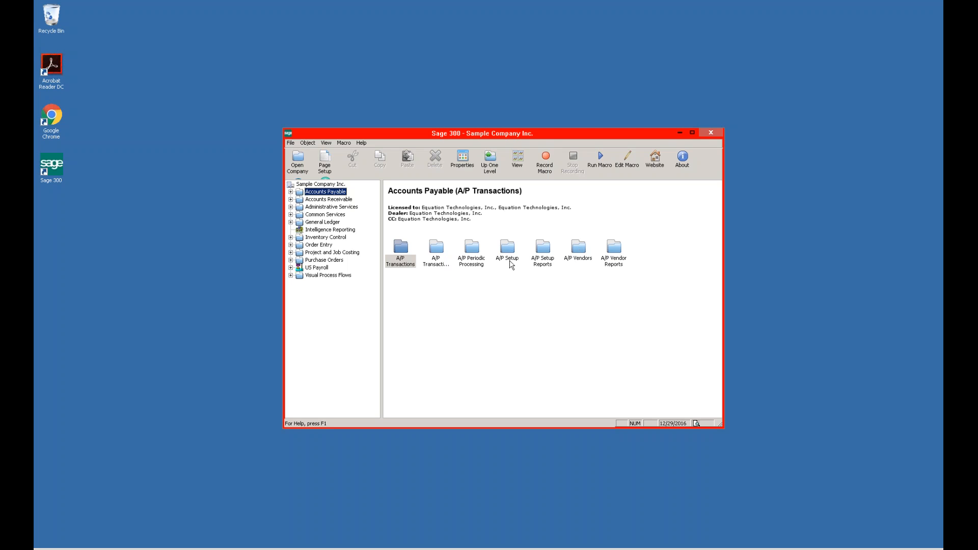
pyautogui.doubleClick(577, 252)
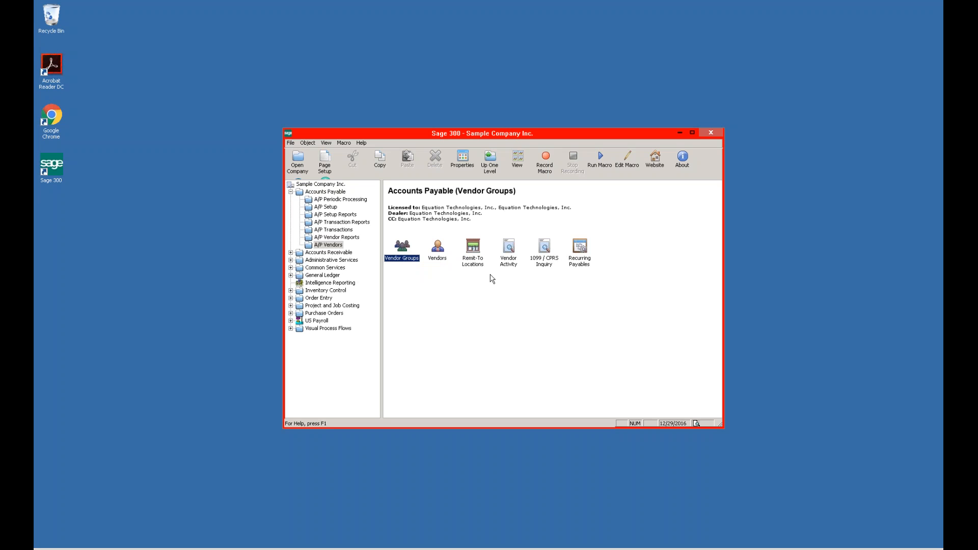
pyautogui.doubleClick(437, 249)
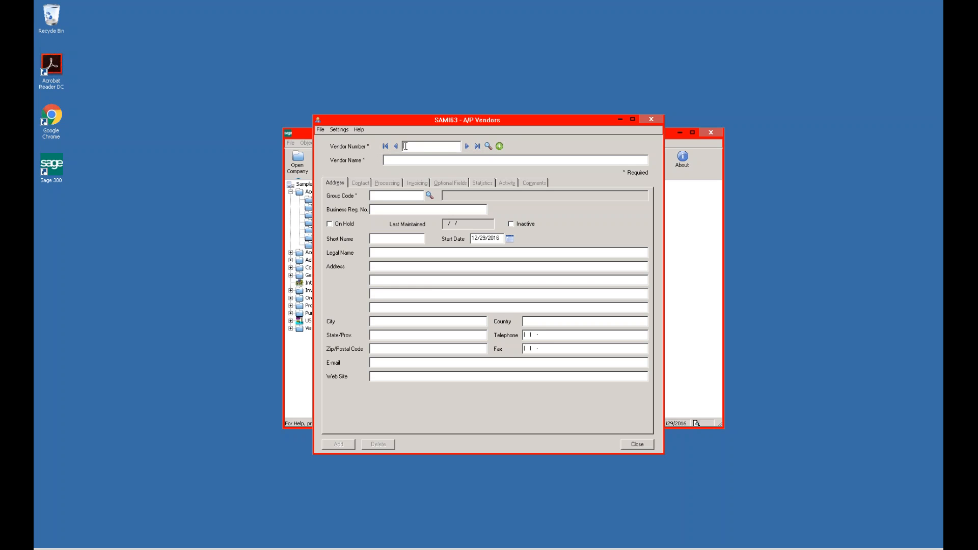
# Browse the vendor records forward and backward, including the last and the first vendor.
pyautogui.click(467, 146)
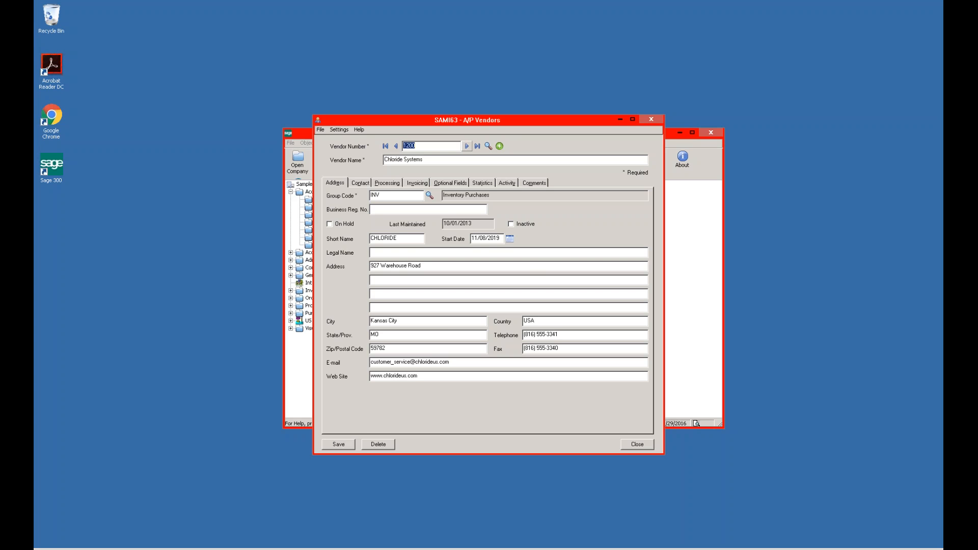
pyautogui.click(466, 145)
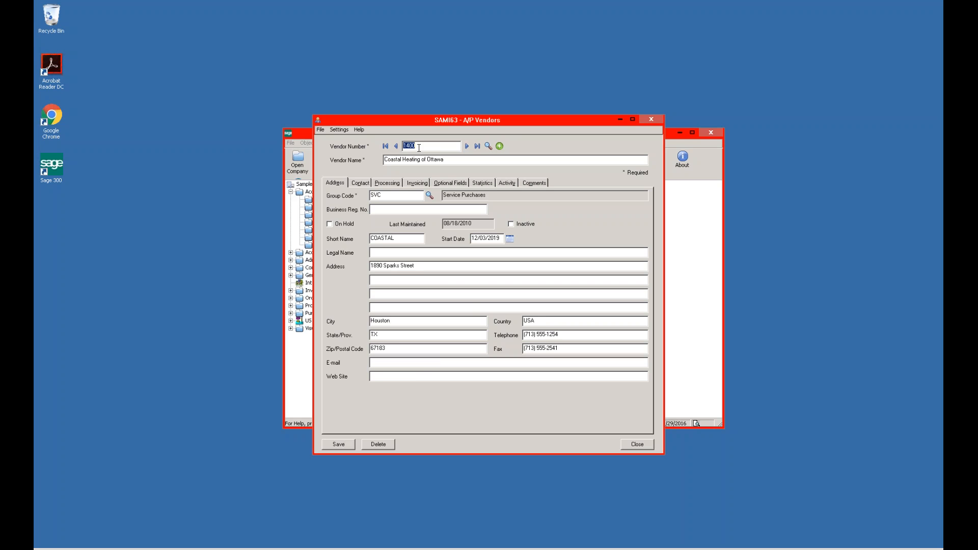
pyautogui.click(396, 146)
pyautogui.click(396, 146)
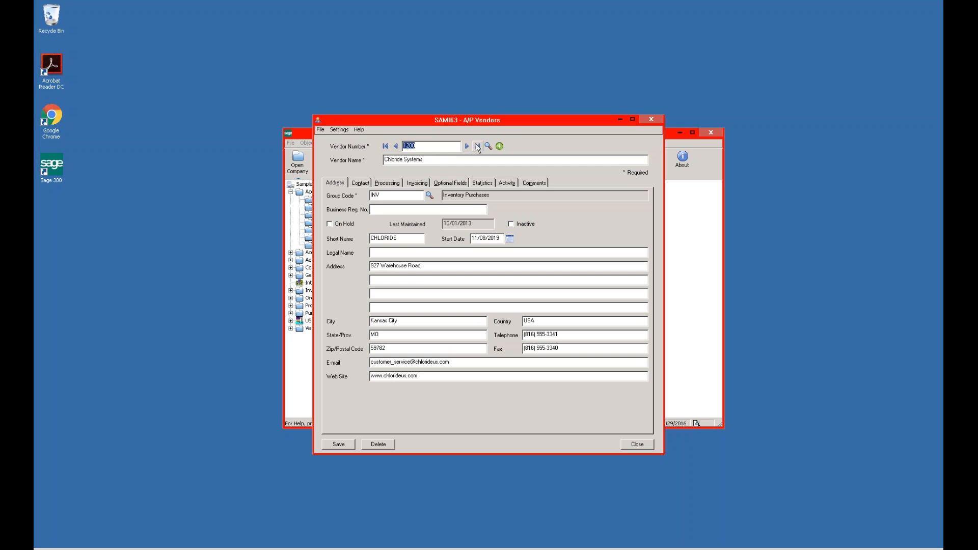
pyautogui.click(477, 146)
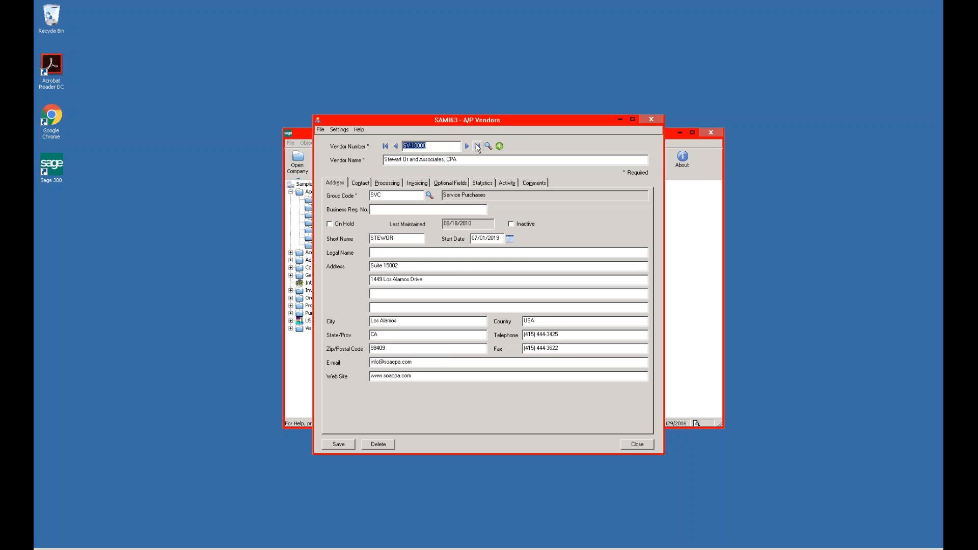
pyautogui.click(388, 147)
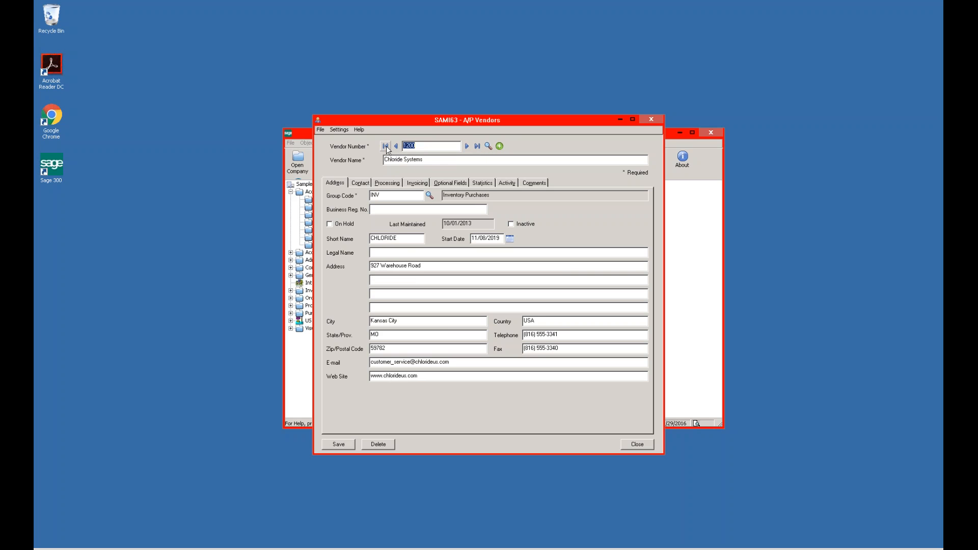
# Load Fred's Cleaning Services from the vendor finder and reset the form to a blank new record.
pyautogui.click(487, 146)
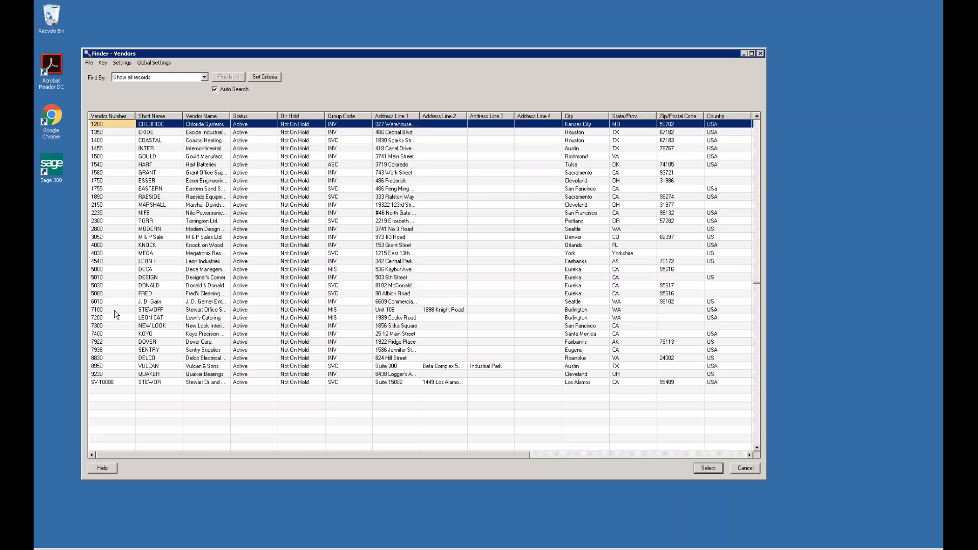
pyautogui.doubleClick(220, 295)
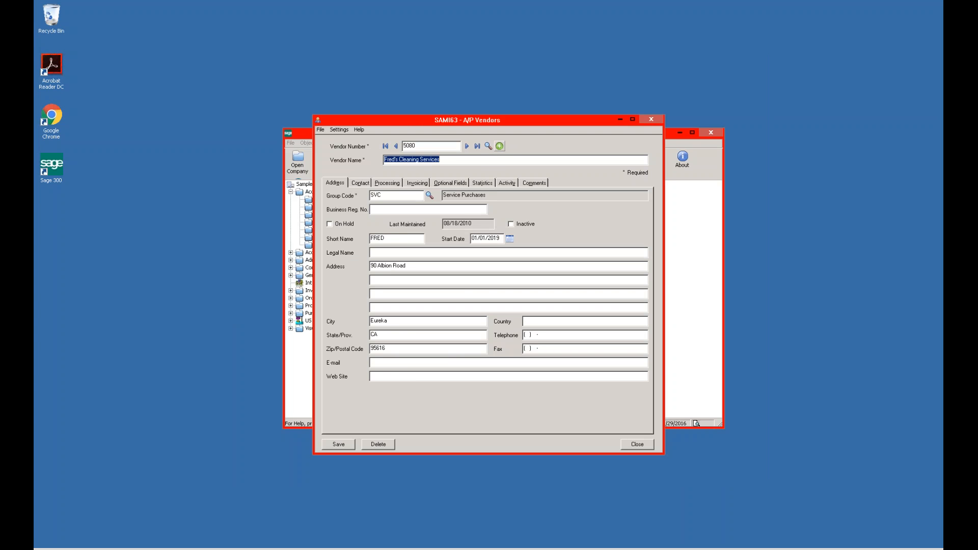
pyautogui.click(500, 146)
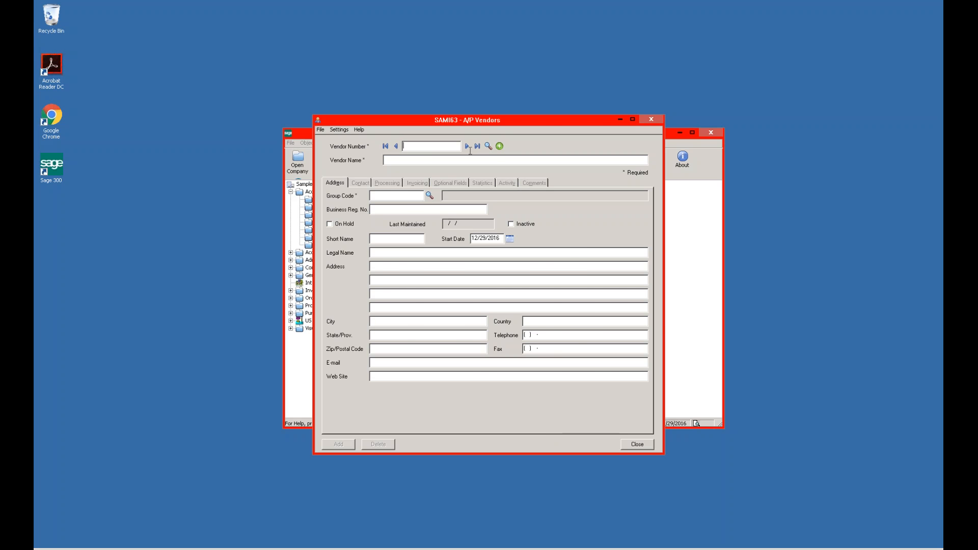
# Filter the vendor finder by Vendor Name containing "Clean" and load Fred's Cleaning Services.
pyautogui.click(487, 147)
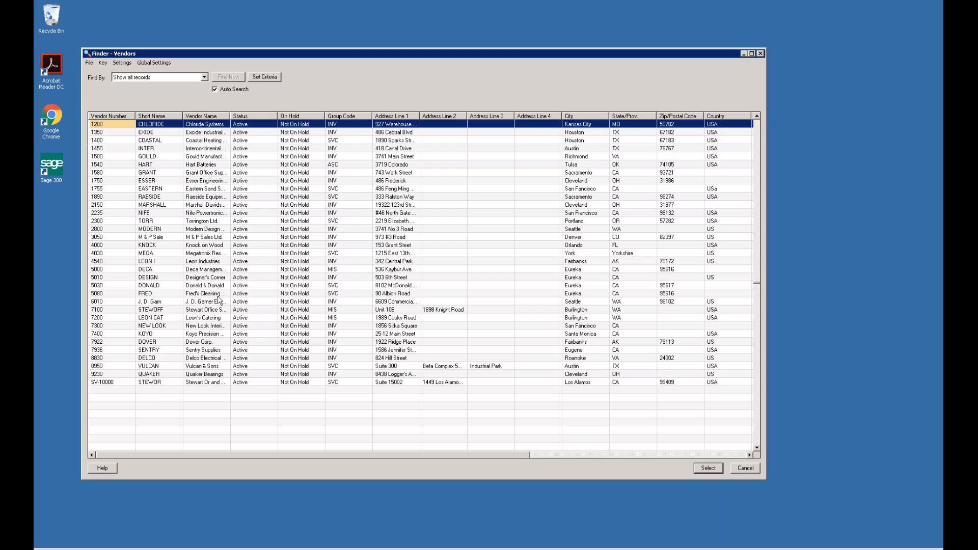
pyautogui.click(204, 77)
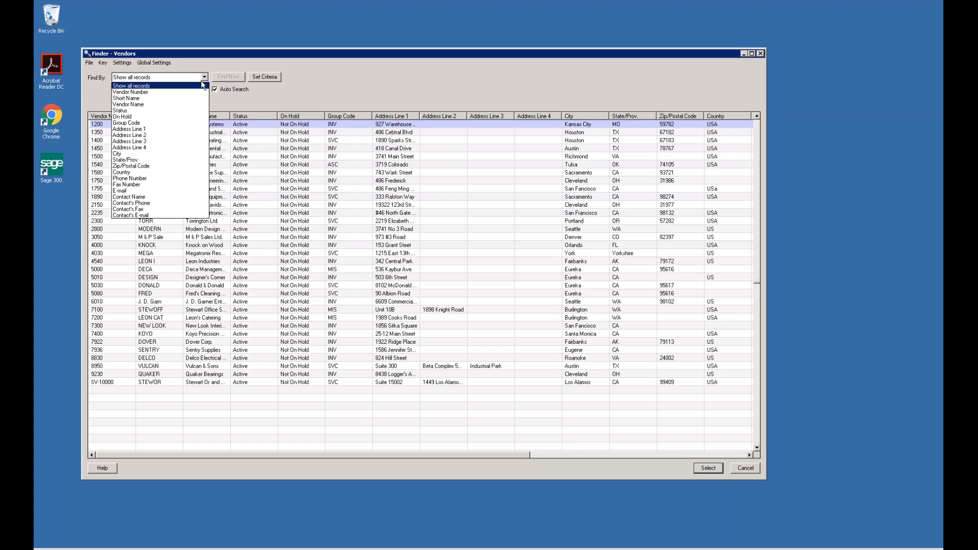
pyautogui.click(177, 104)
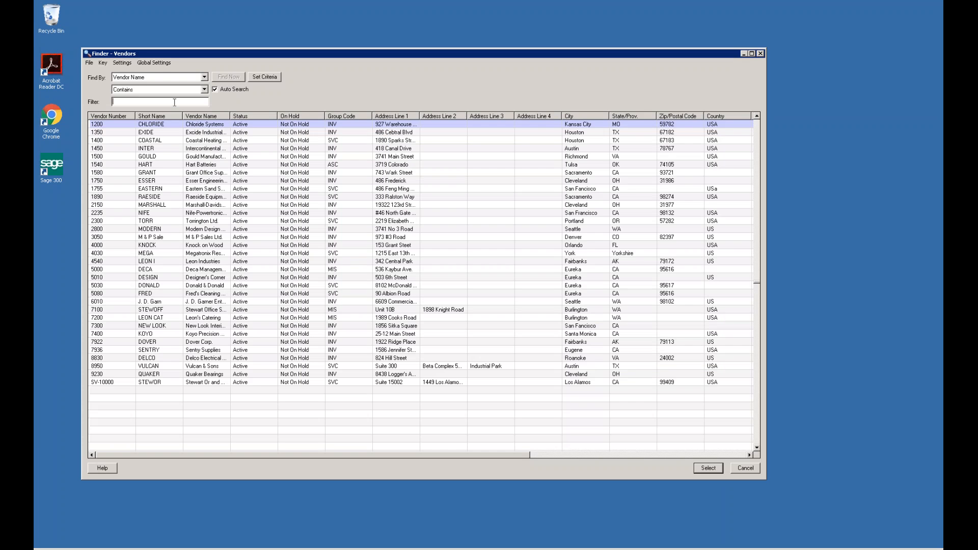
pyautogui.click(204, 90)
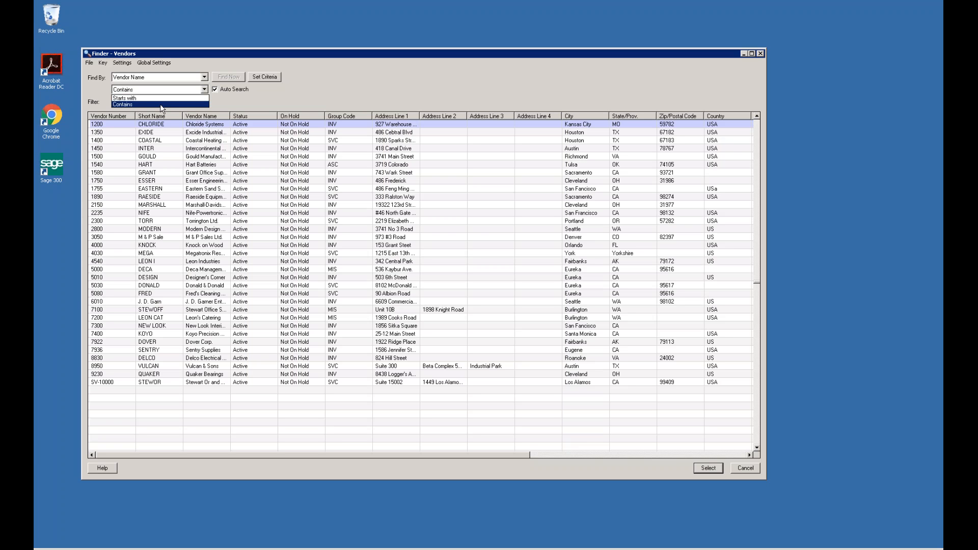
pyautogui.click(161, 104)
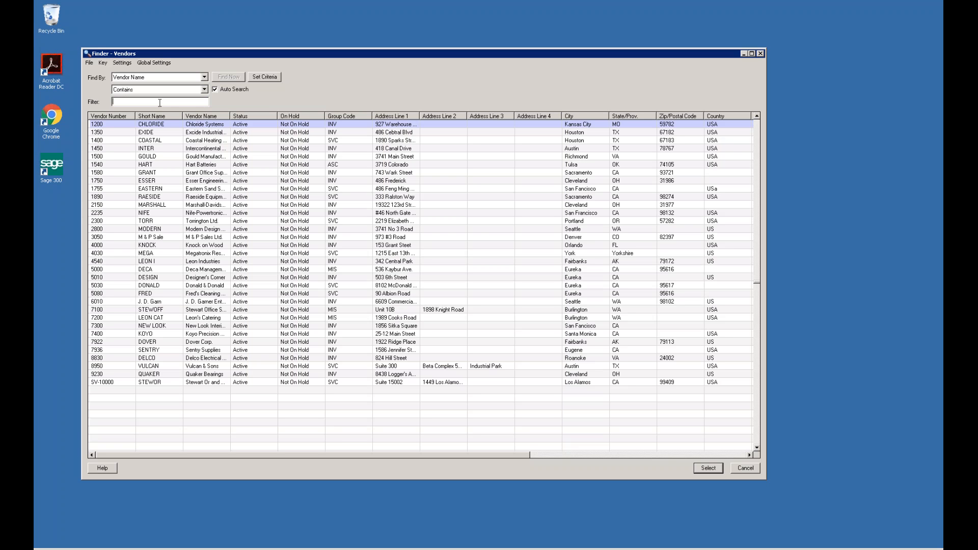
pyautogui.write('Clean')
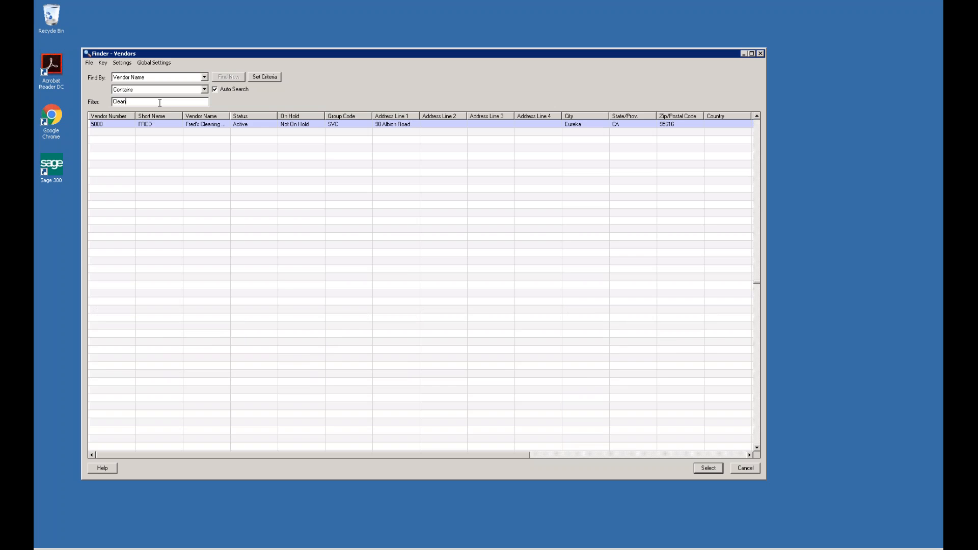
pyautogui.doubleClick(206, 125)
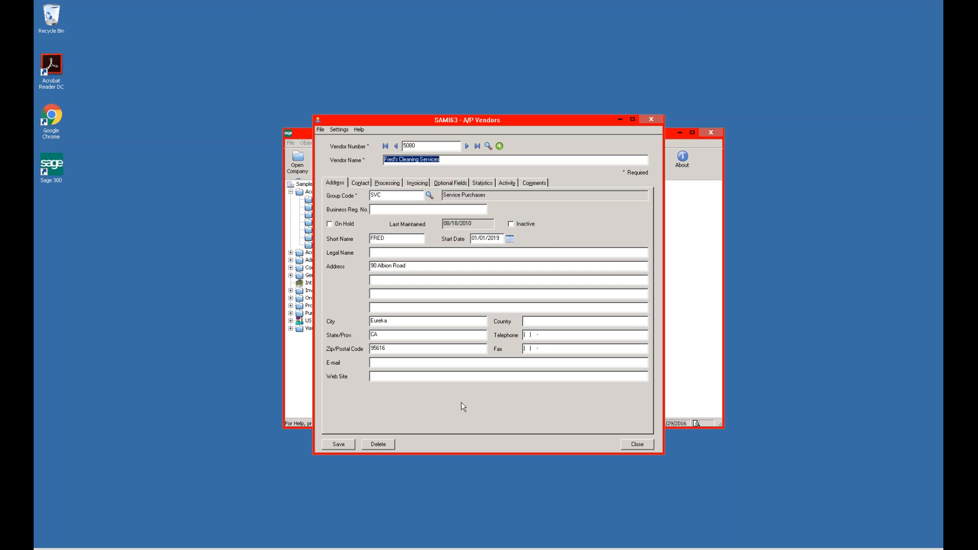
# Review the vendor's contact, processing, invoicing, optional fields, statistics, activity and comments pages, and return to the address details.
pyautogui.click(364, 183)
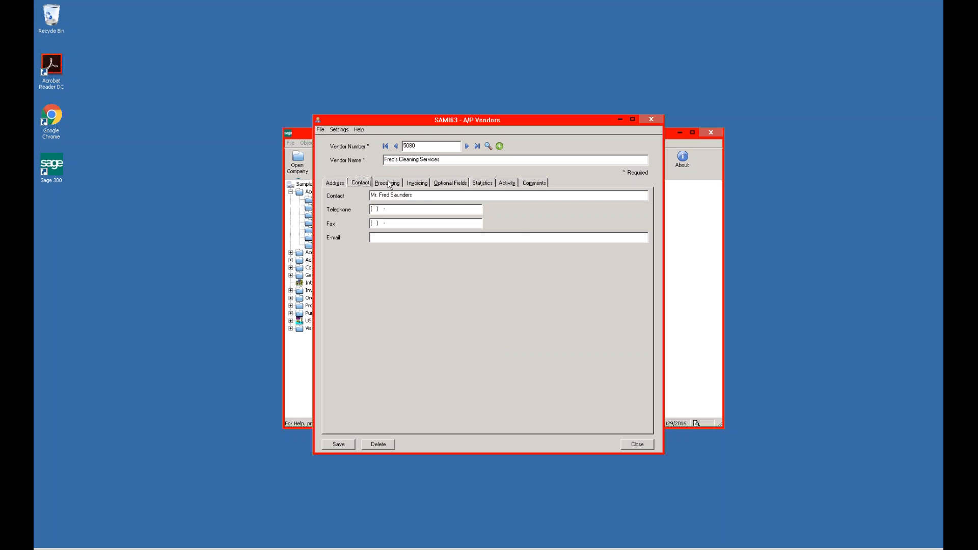
pyautogui.click(389, 184)
pyautogui.click(417, 184)
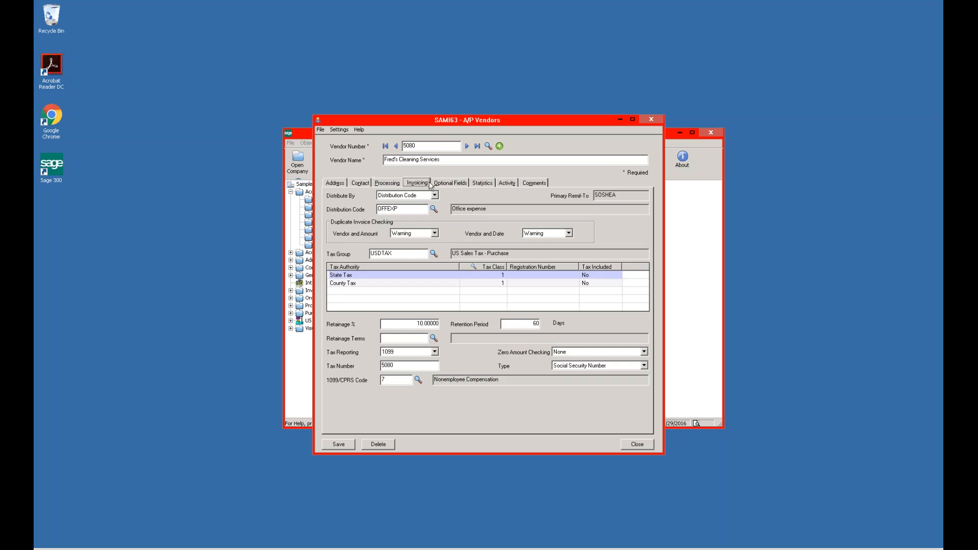
pyautogui.click(451, 184)
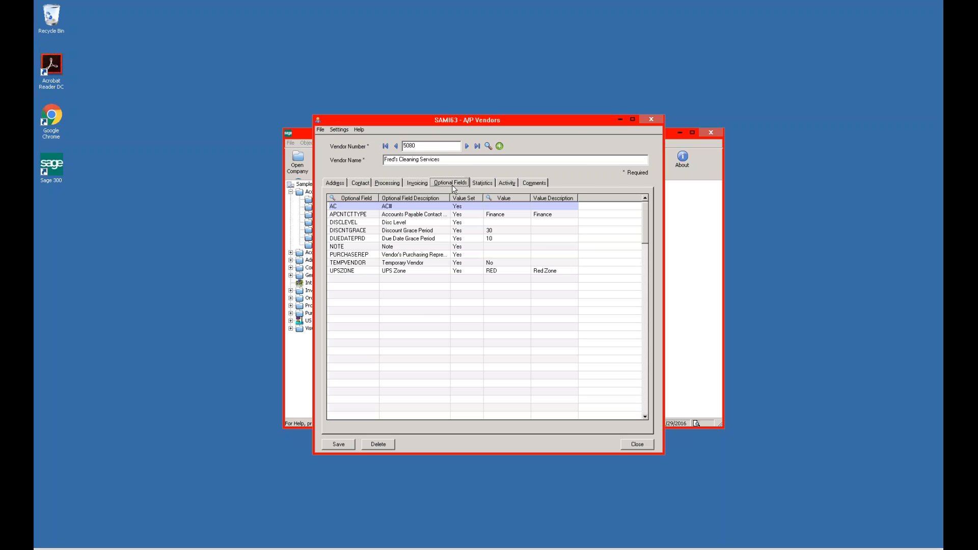
pyautogui.click(483, 185)
pyautogui.click(505, 183)
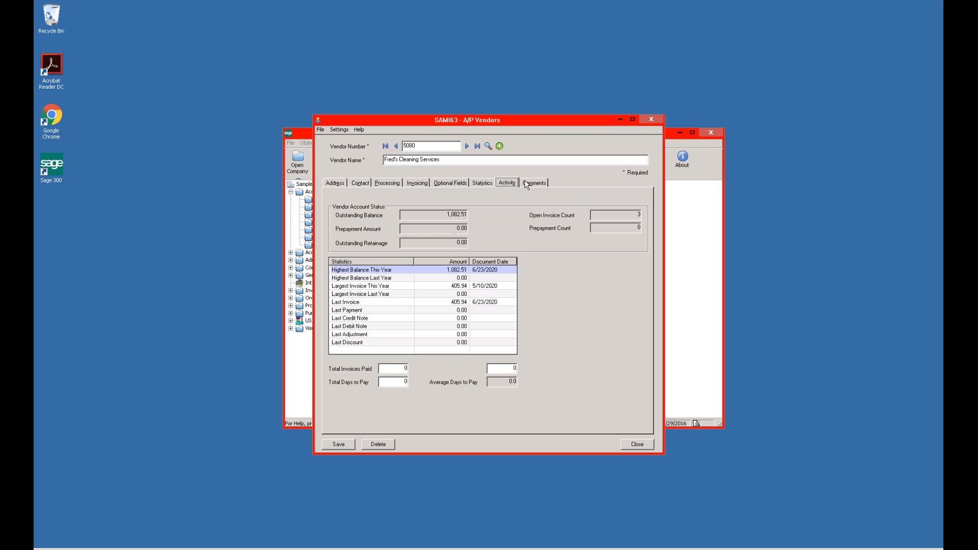
pyautogui.click(527, 185)
pyautogui.click(349, 183)
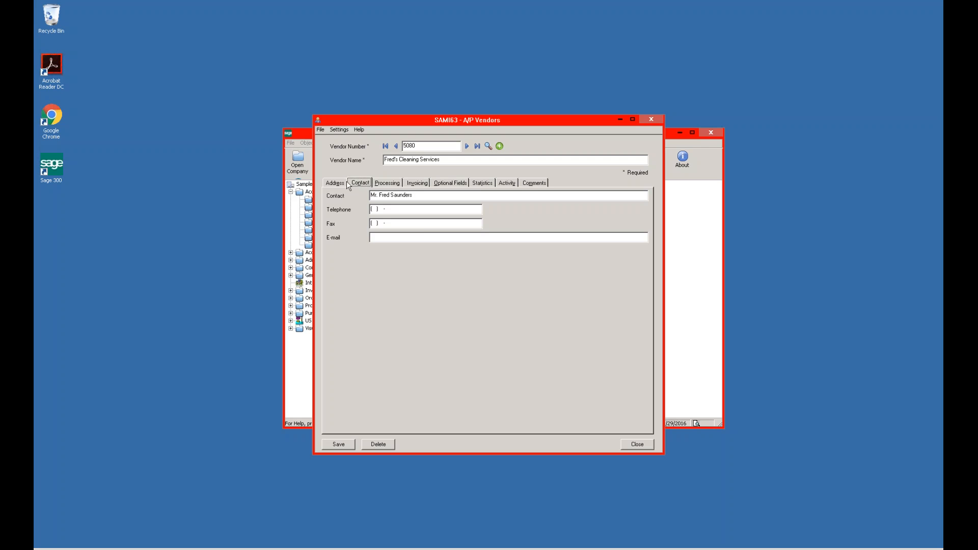
pyautogui.click(337, 184)
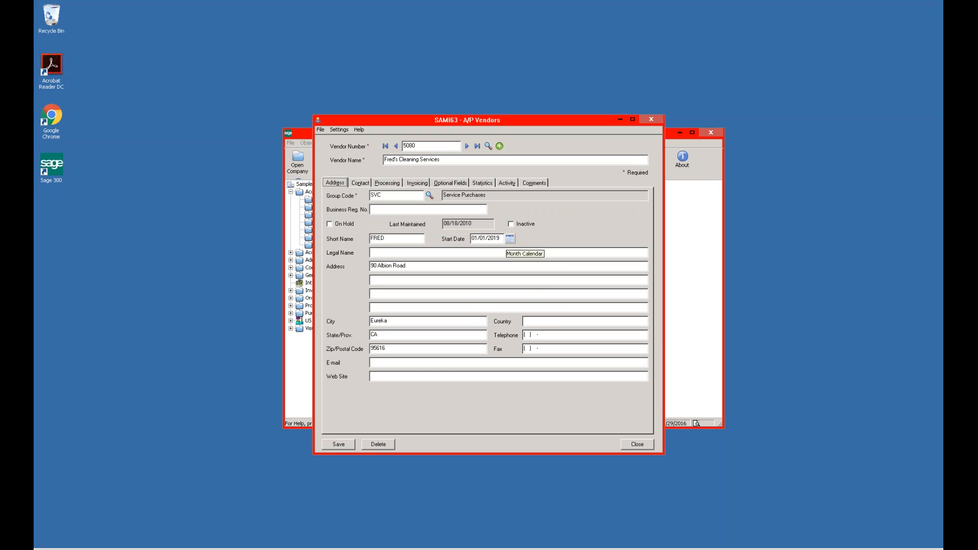
# Set the start date of Fred's Cleaning Services to 12/30/2018 using the calendar.
pyautogui.click(510, 239)
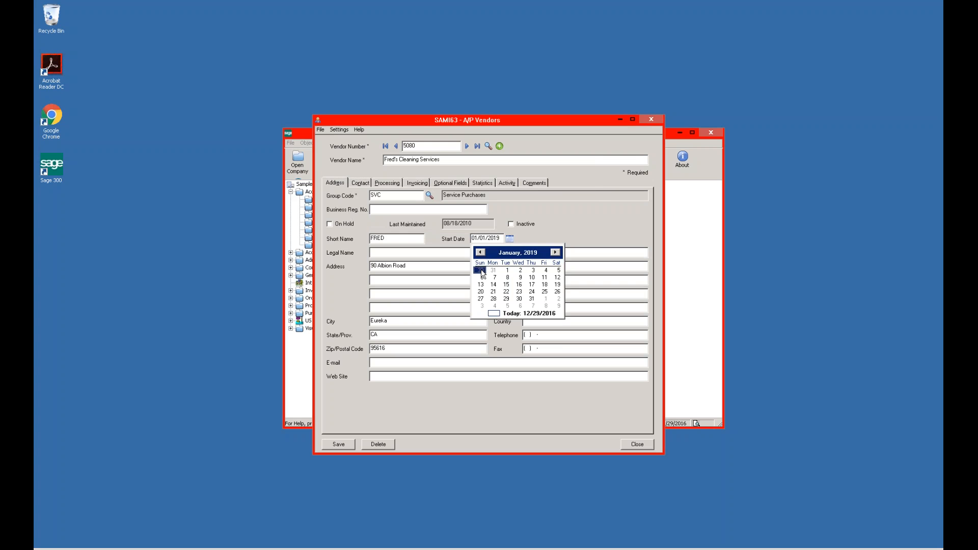
pyautogui.click(481, 270)
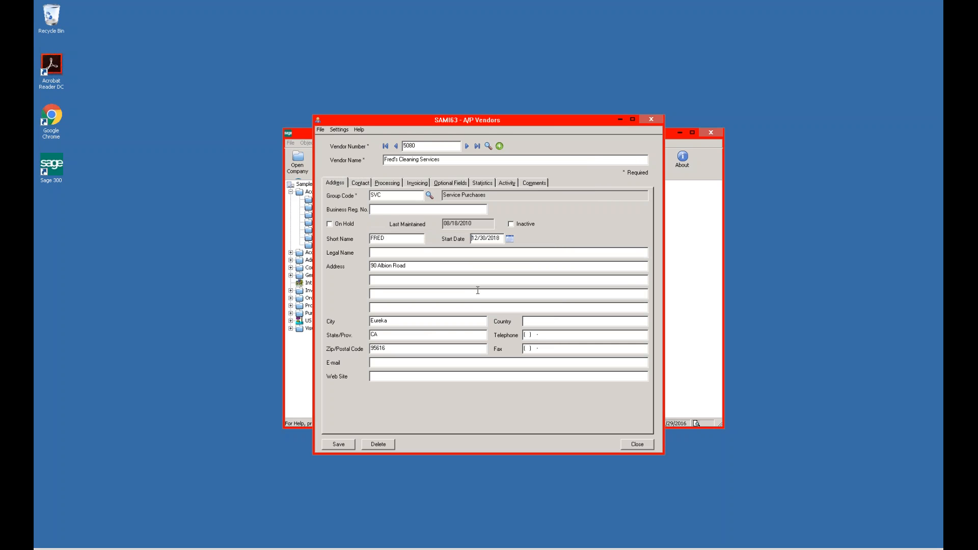
pyautogui.click(402, 254)
# Open the vendor finder's criteria and add a State/Prov. column to them.
pyautogui.click(488, 148)
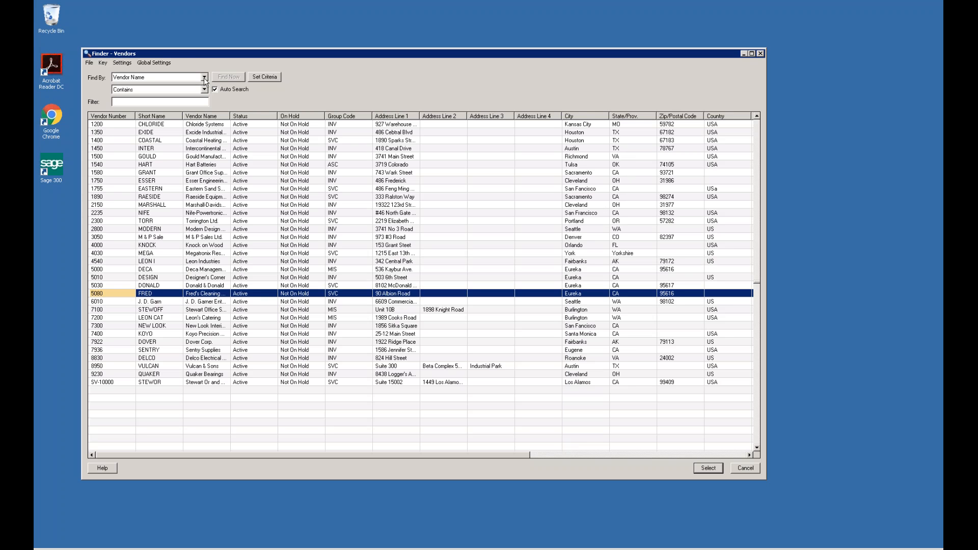
pyautogui.click(258, 78)
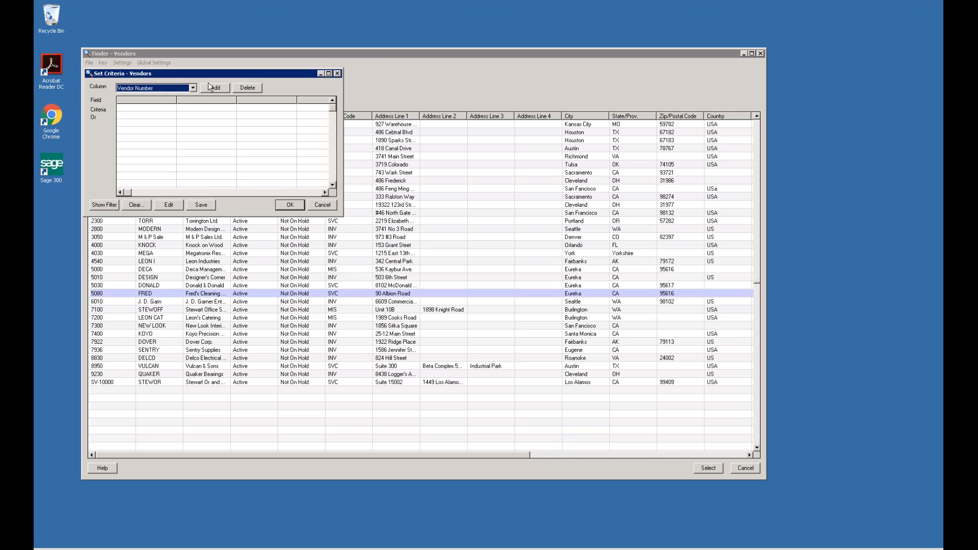
pyautogui.click(194, 87)
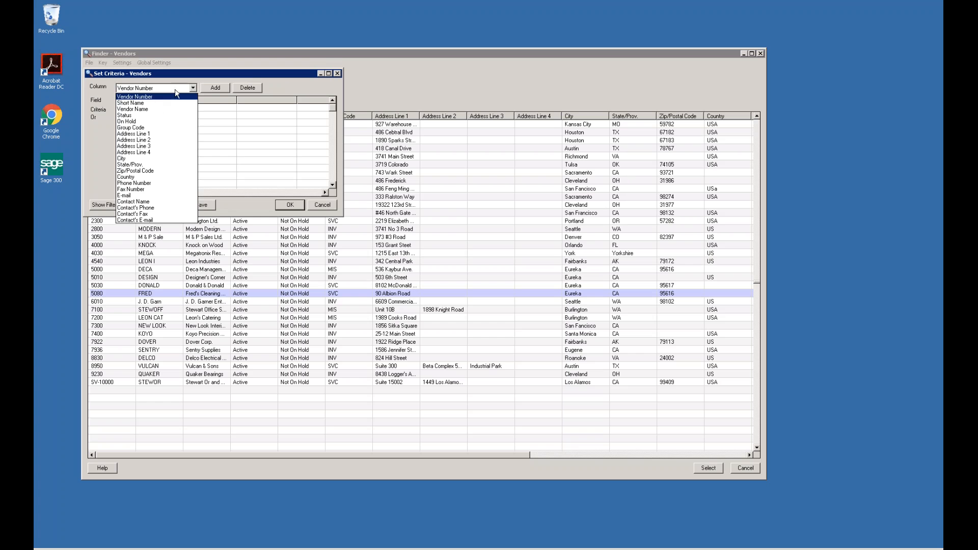
pyautogui.click(142, 165)
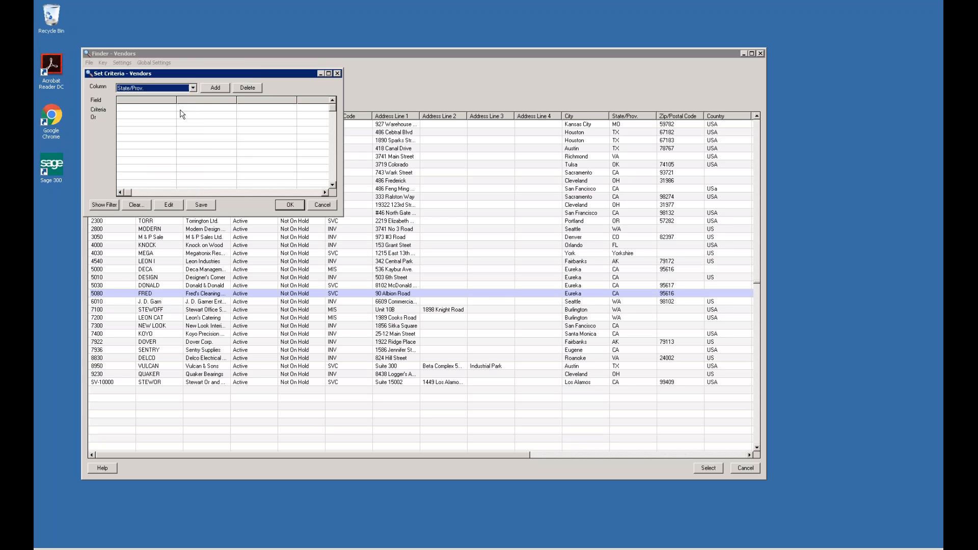
pyautogui.click(215, 89)
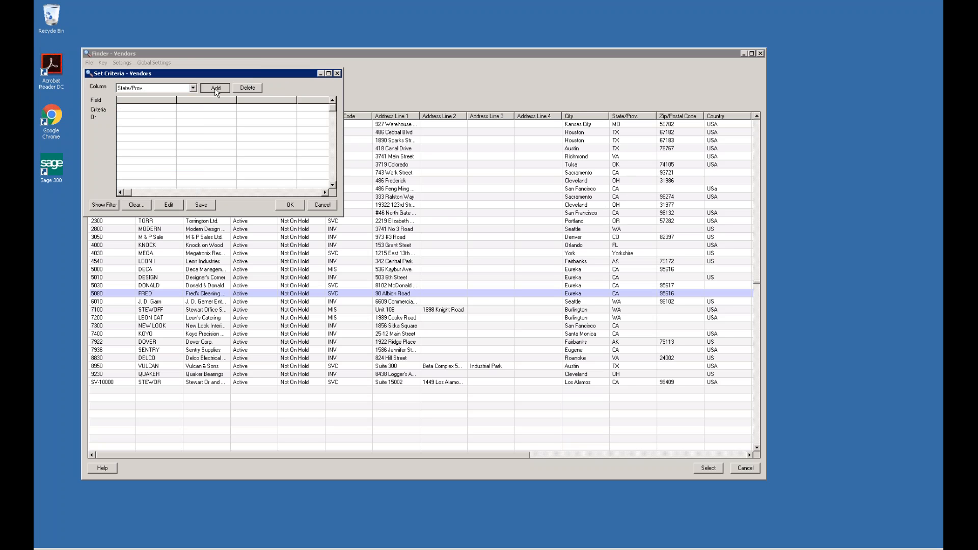
# Set the State/Prov. criteria to equal "wa" or "ca", save them, and apply them to the vendor list.
pyautogui.doubleClick(147, 109)
pyautogui.write('w')
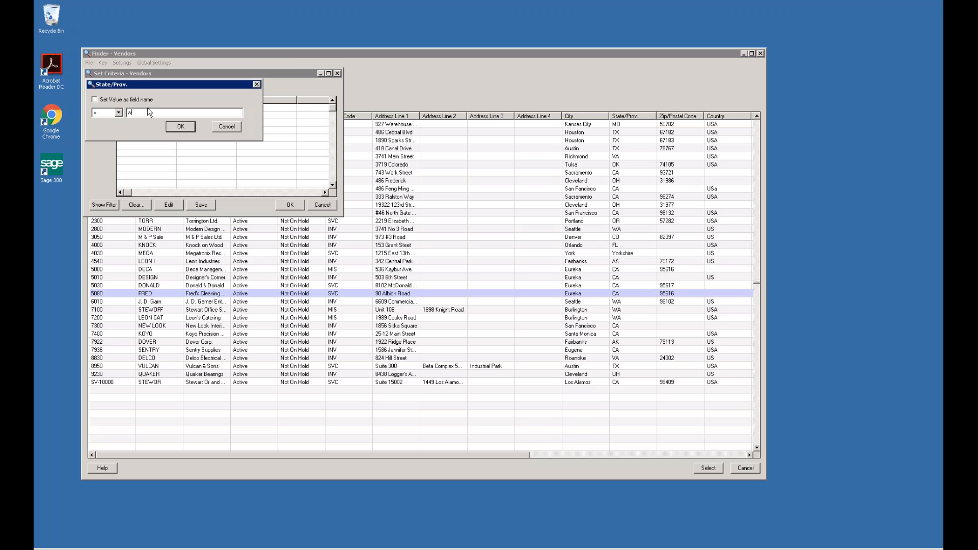
pyautogui.write('a')
pyautogui.click(178, 126)
pyautogui.doubleClick(158, 122)
pyautogui.write('ca')
pyautogui.click(179, 126)
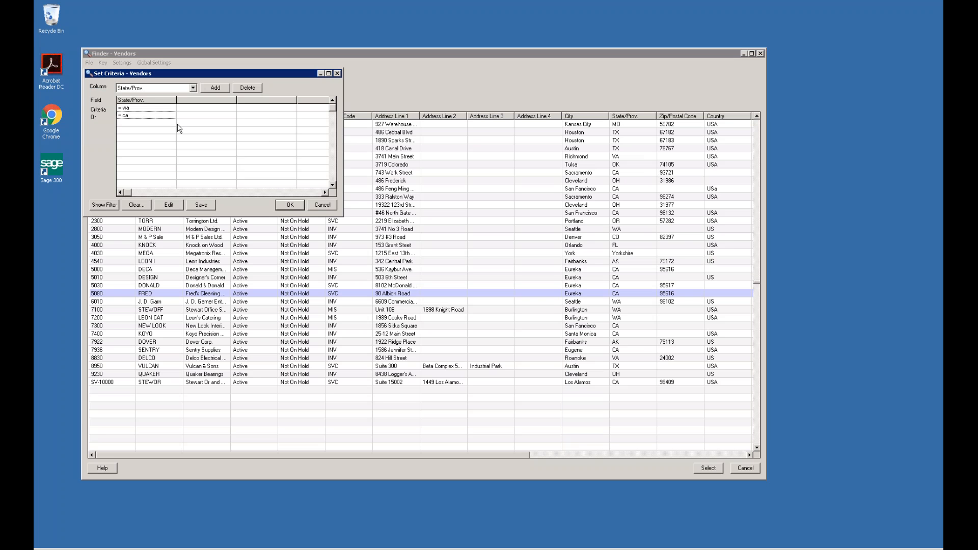
pyautogui.click(204, 205)
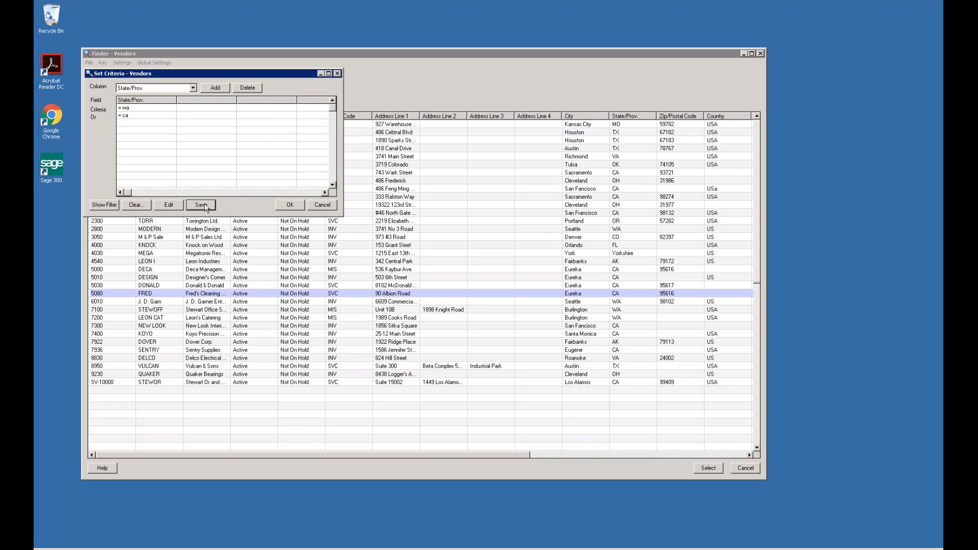
pyautogui.click(290, 206)
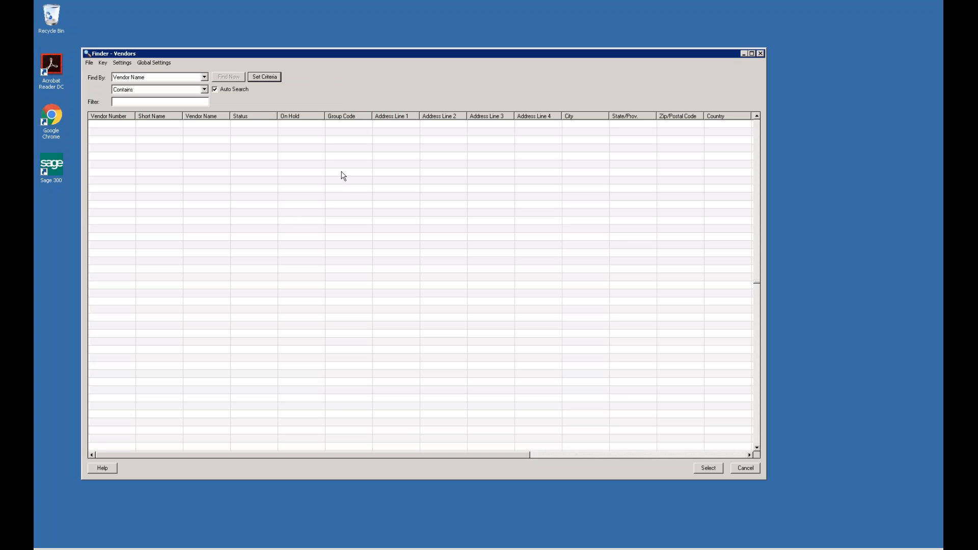
# Change the State/Prov. criteria to uppercase "WA" or "CA", save them, and apply them to the vendor list.
pyautogui.click(264, 77)
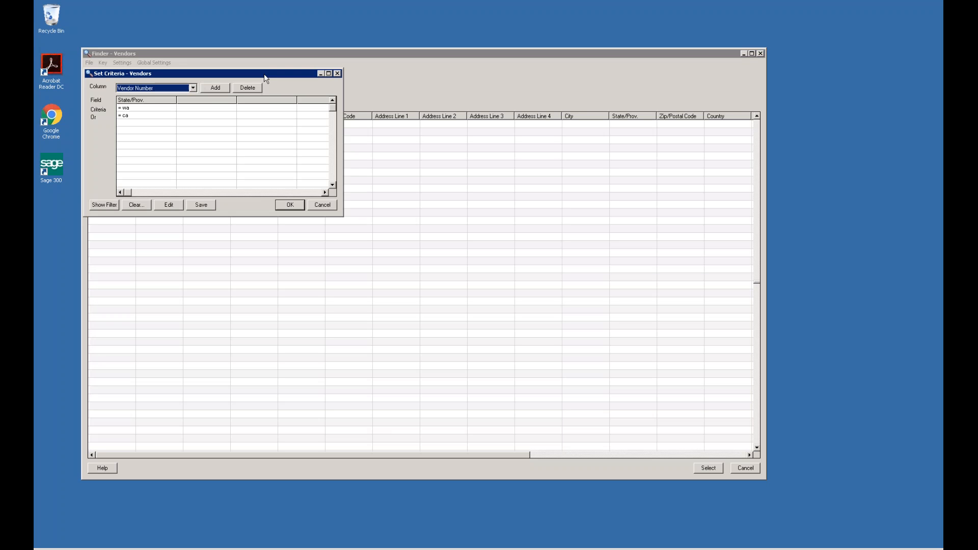
pyautogui.doubleClick(159, 113)
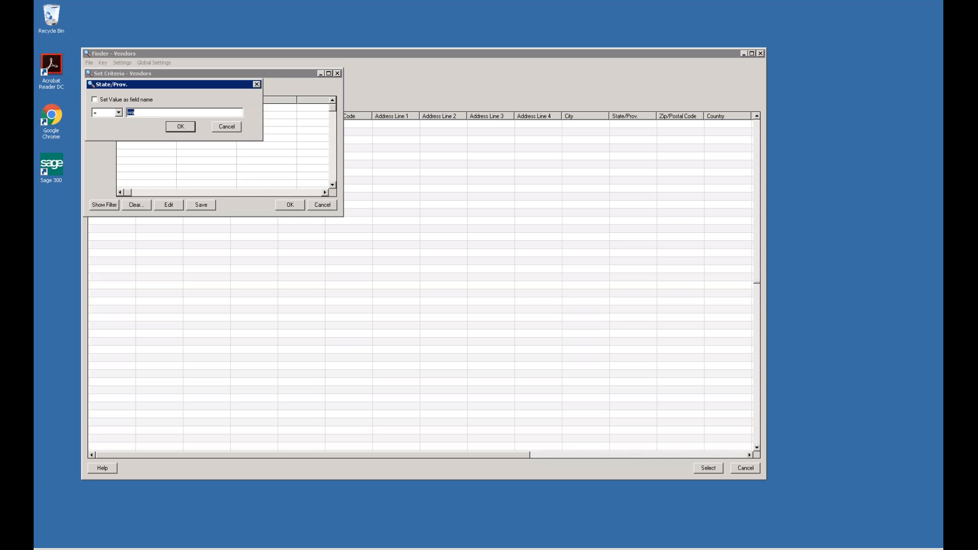
pyautogui.write('ca')
pyautogui.click(169, 127)
pyautogui.doubleClick(158, 118)
pyautogui.write('CA')
pyautogui.click(173, 127)
pyautogui.click(197, 204)
pyautogui.click(288, 205)
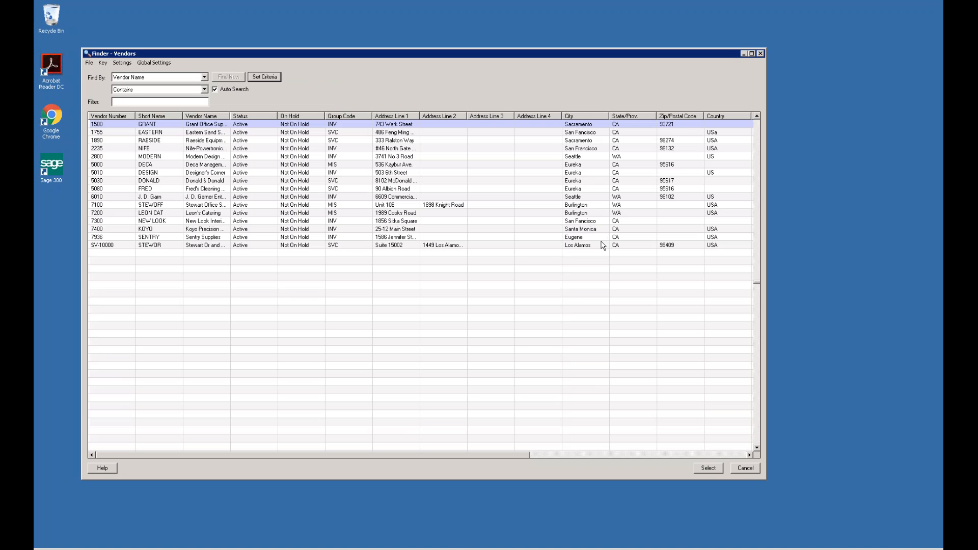
# Close and reopen the vendor finder, and clear all of its saved State/Prov. criteria to list every vendor again.
pyautogui.click(759, 53)
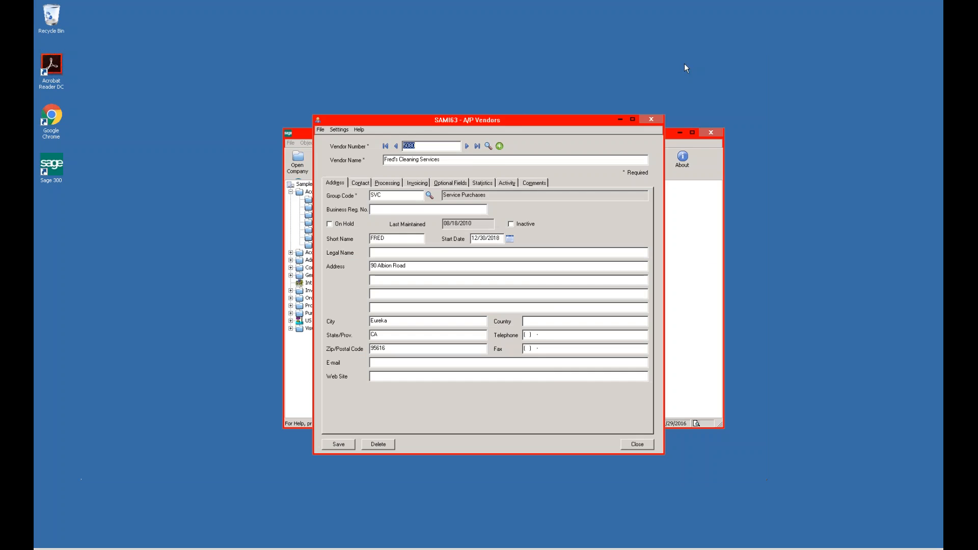
pyautogui.click(487, 146)
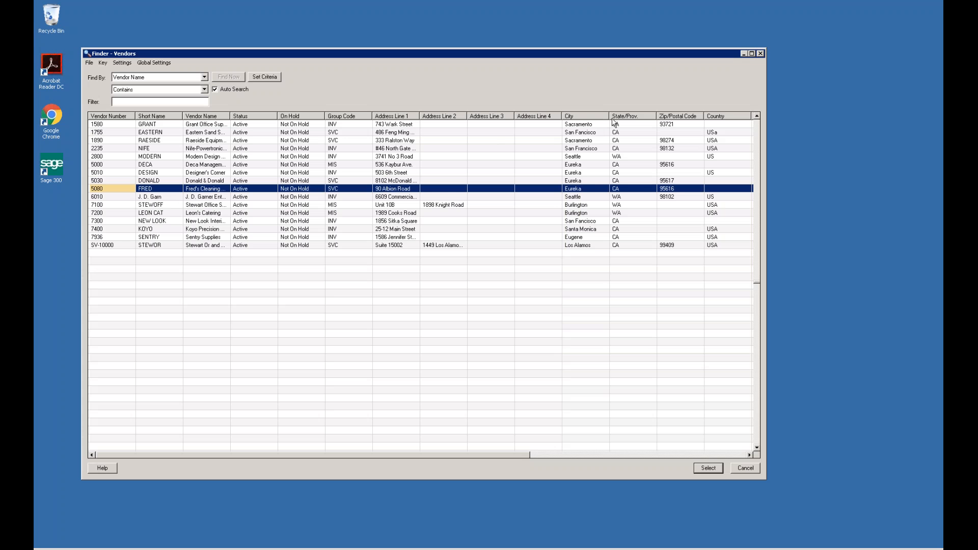
pyautogui.click(265, 77)
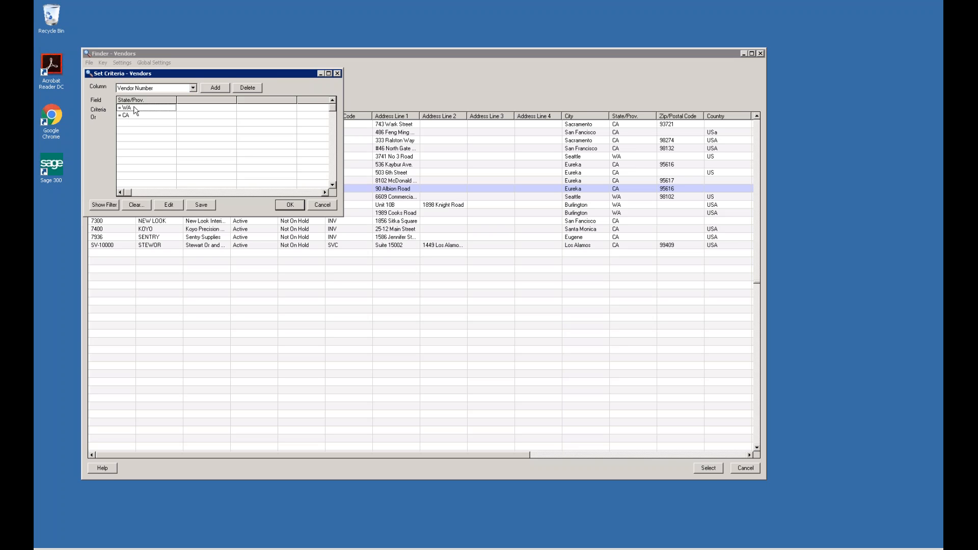
pyautogui.click(245, 88)
pyautogui.click(138, 205)
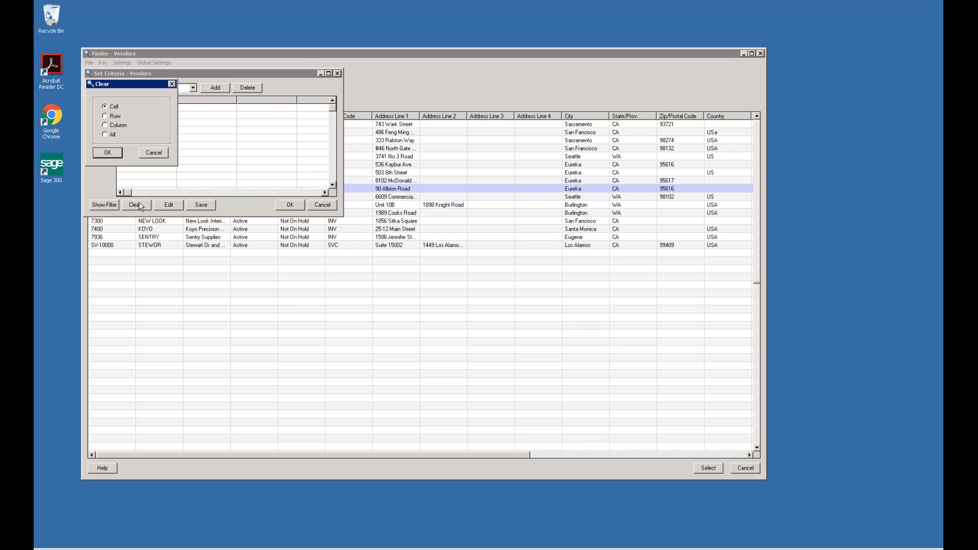
pyautogui.click(105, 135)
pyautogui.click(106, 154)
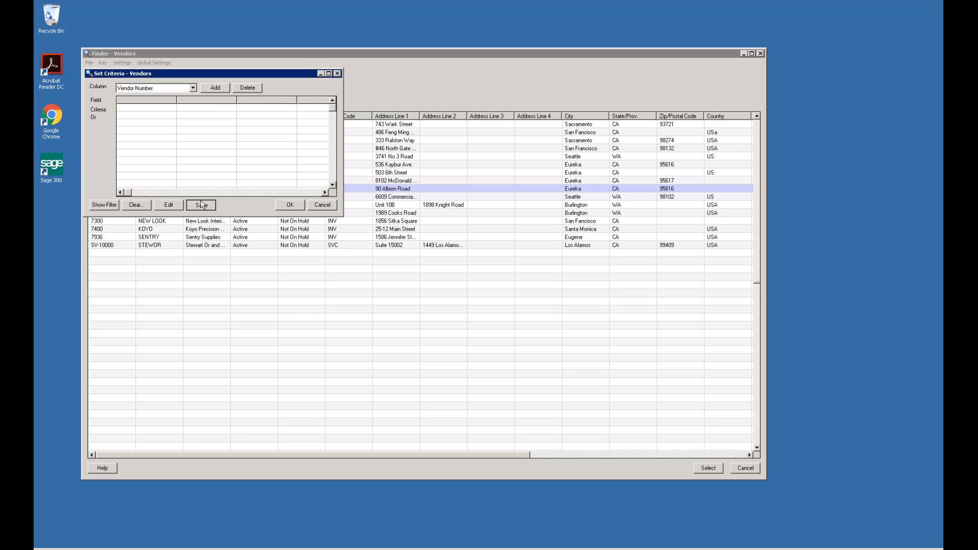
pyautogui.click(280, 205)
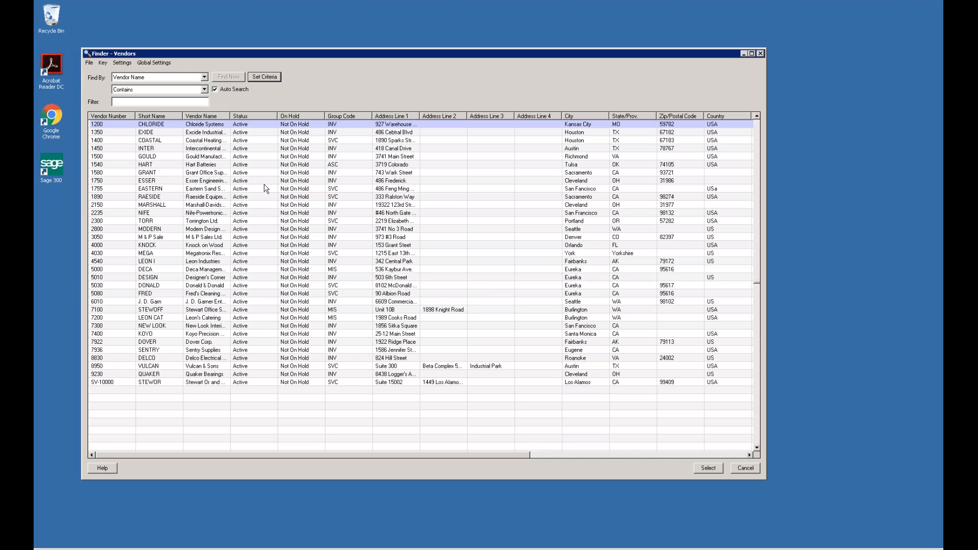
# Cancel the vendor finder and close the A/P Vendors form without saving the changes to Fred's Cleaning Services.
pyautogui.click(758, 469)
pyautogui.click(647, 443)
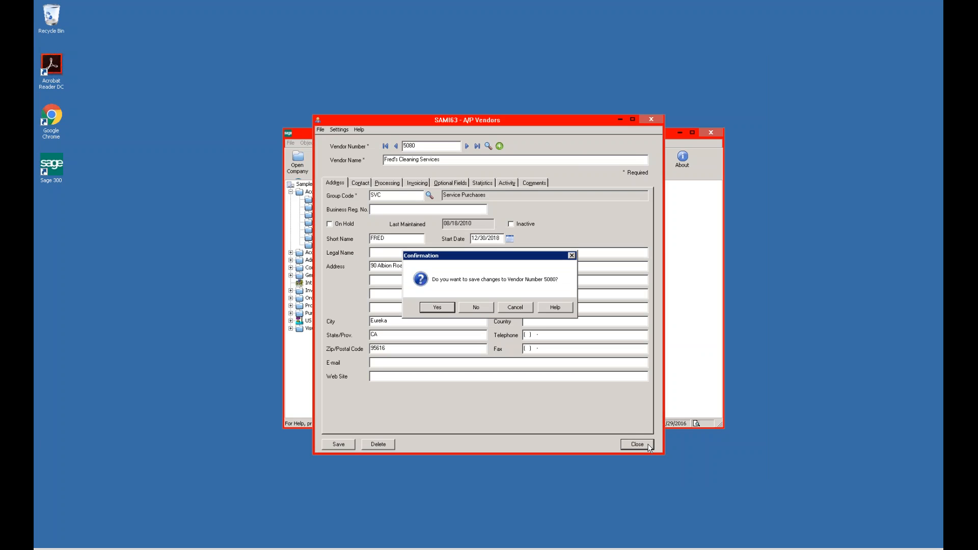
pyautogui.click(470, 309)
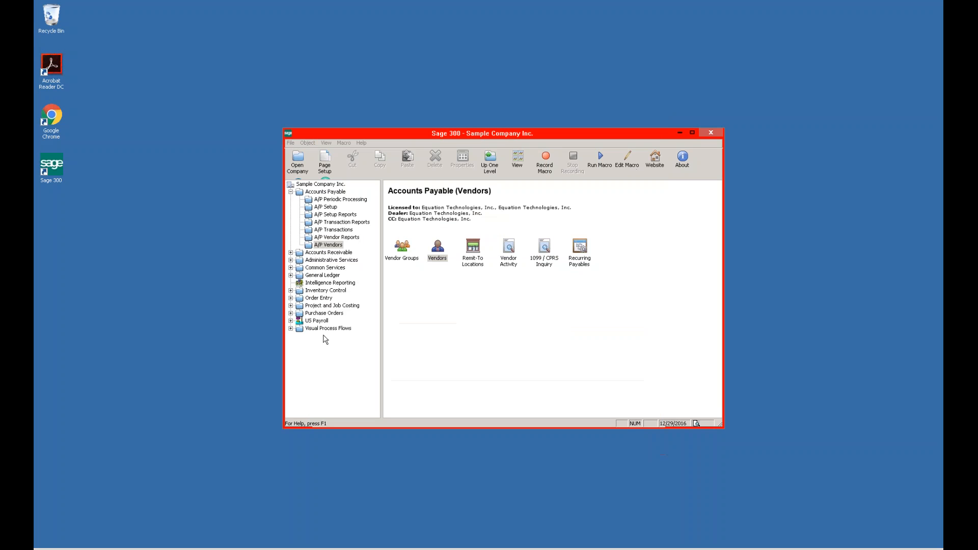
# Collapse Accounts Payable, create a folder titled "Custom" at the top level of Sample Company Inc., and open it.
pyautogui.click(291, 192)
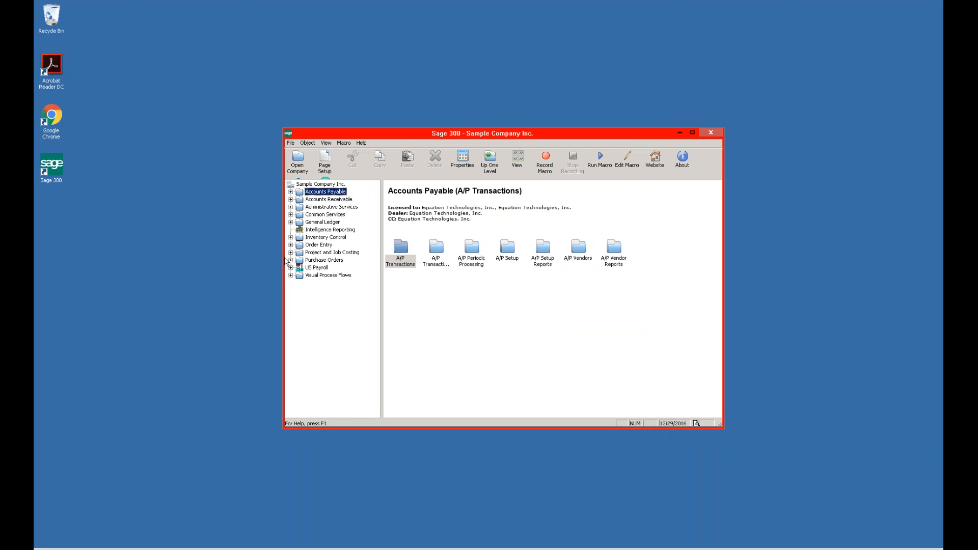
pyautogui.click(320, 185)
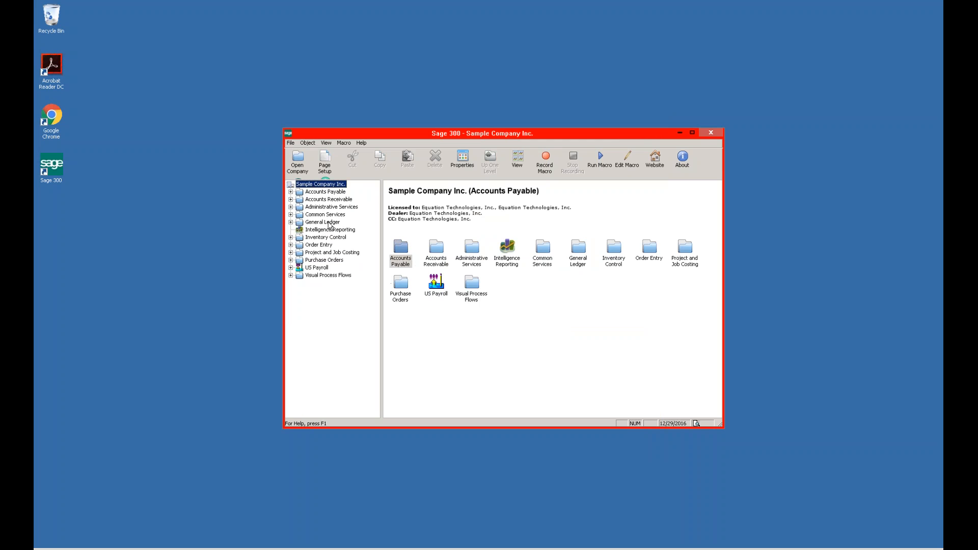
pyautogui.rightClick(507, 287)
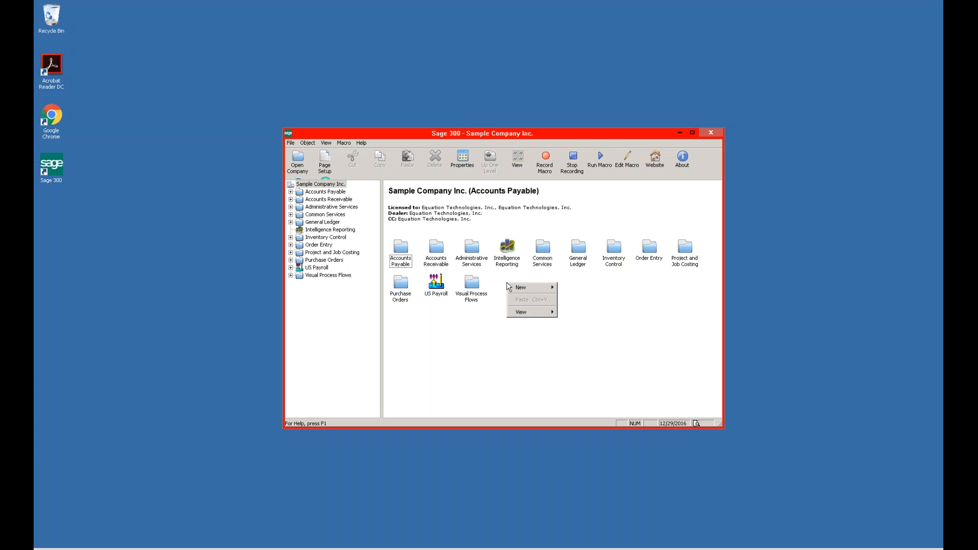
pyautogui.moveTo(522, 290)
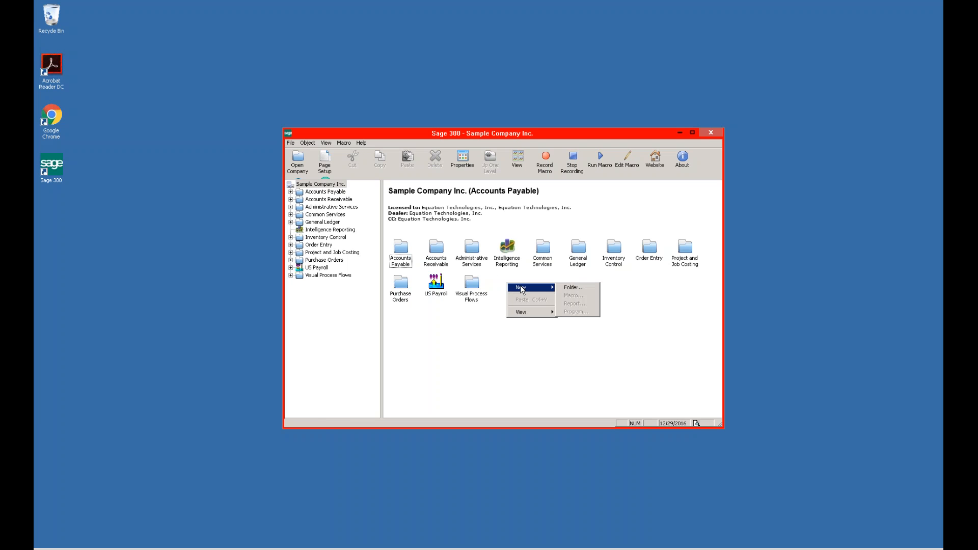
pyautogui.click(574, 288)
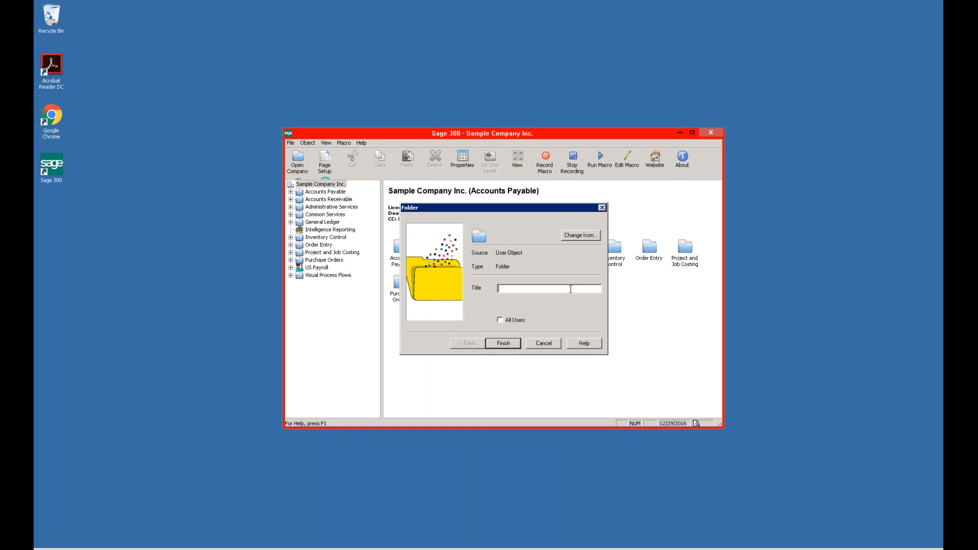
pyautogui.write('Custom')
pyautogui.click(501, 344)
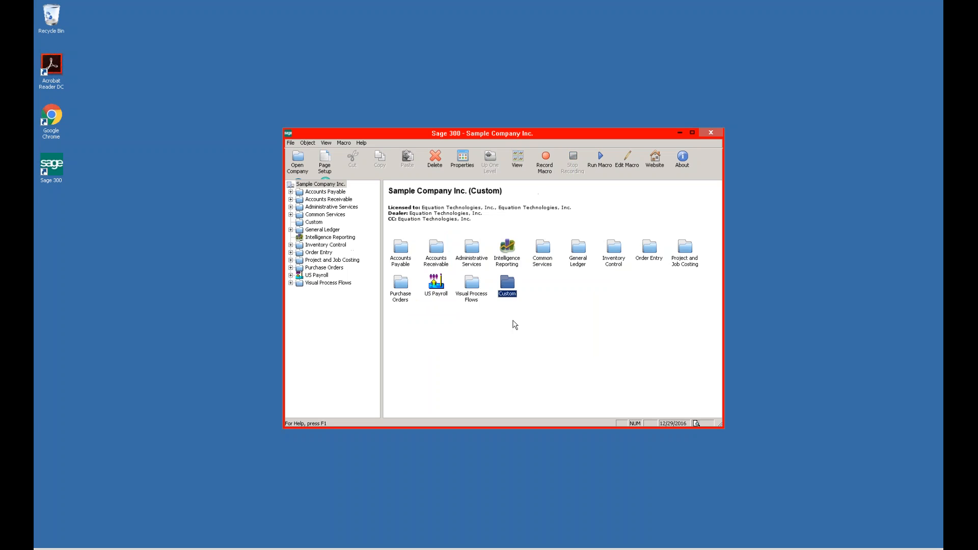
pyautogui.doubleClick(508, 285)
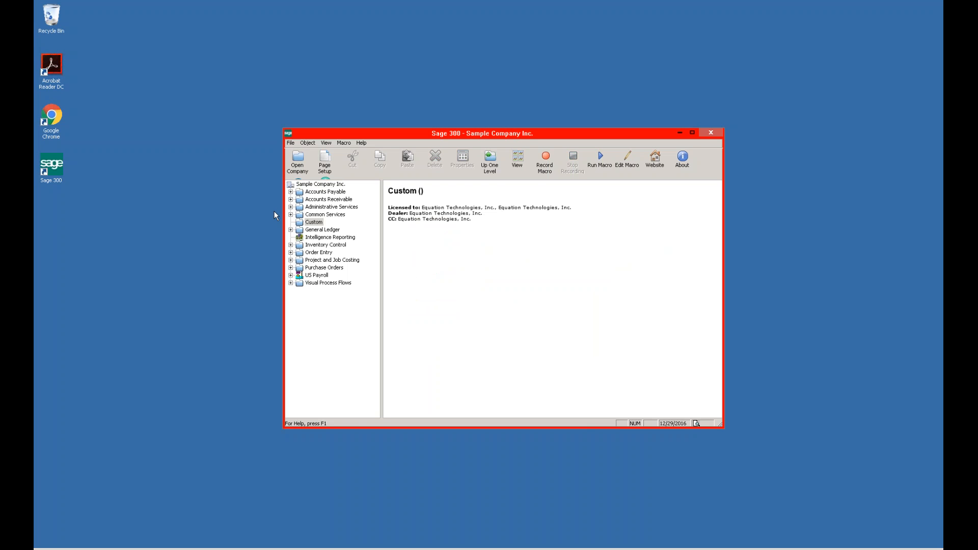
# Copy the Aged Payables report from A/P Transaction Reports into the Custom folder and compare the two folders.
pyautogui.click(320, 193)
pyautogui.doubleClick(320, 193)
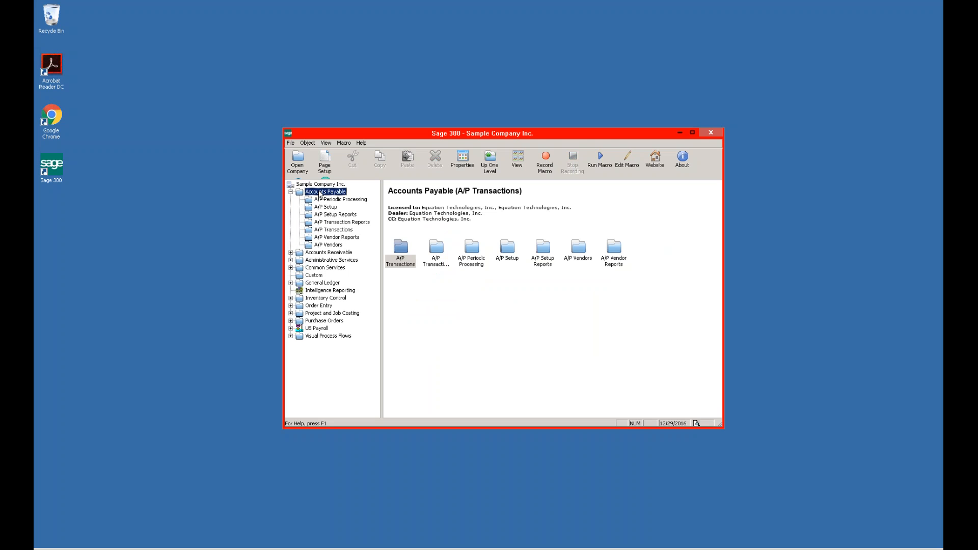
pyautogui.click(342, 223)
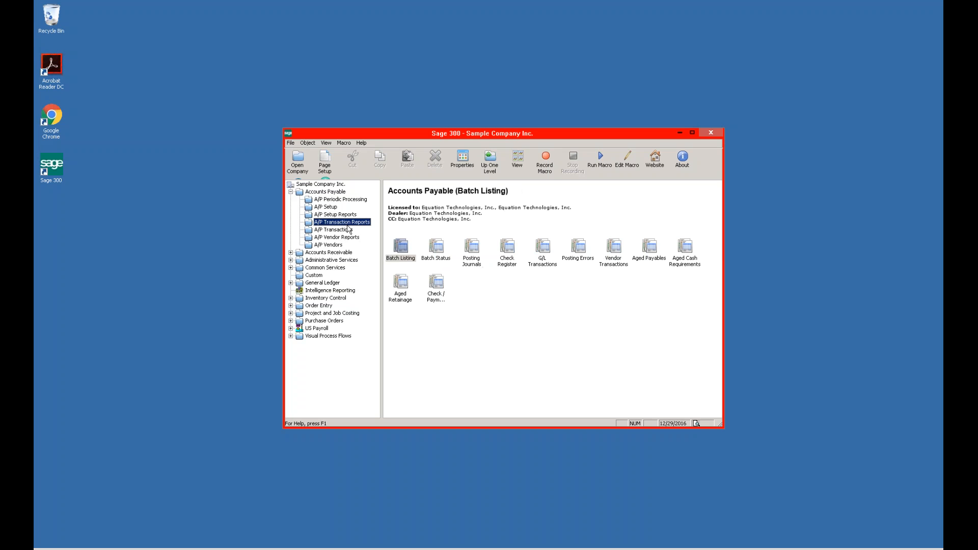
pyautogui.rightClick(655, 247)
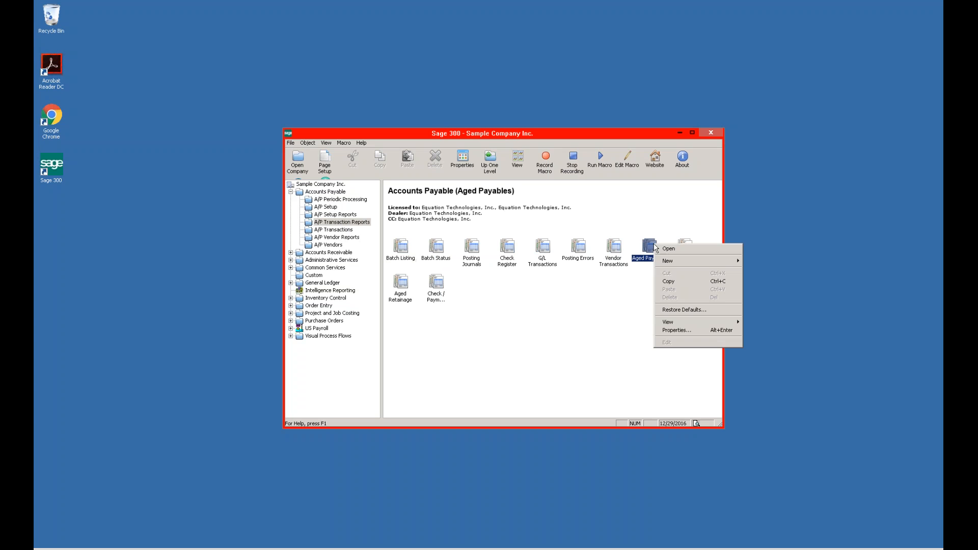
pyautogui.click(672, 282)
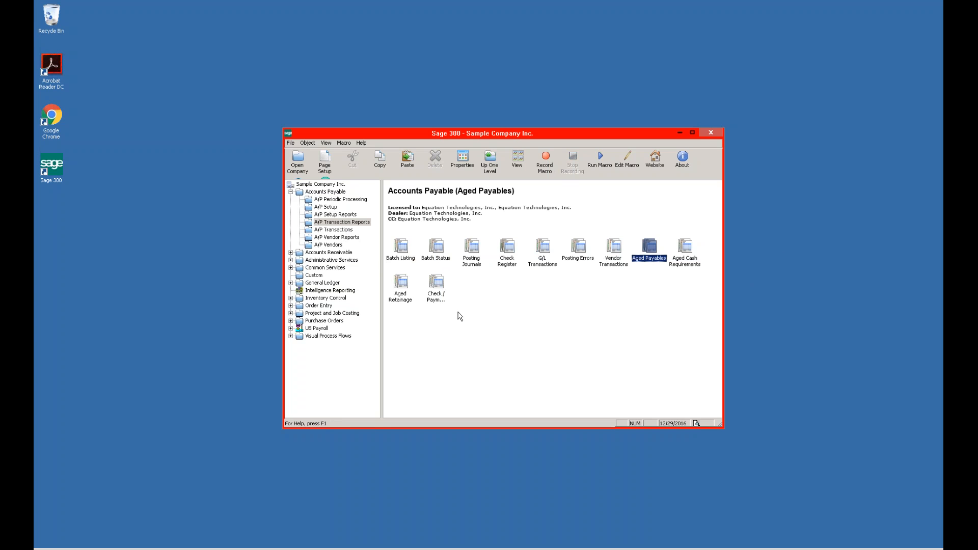
pyautogui.click(315, 277)
pyautogui.rightClick(428, 276)
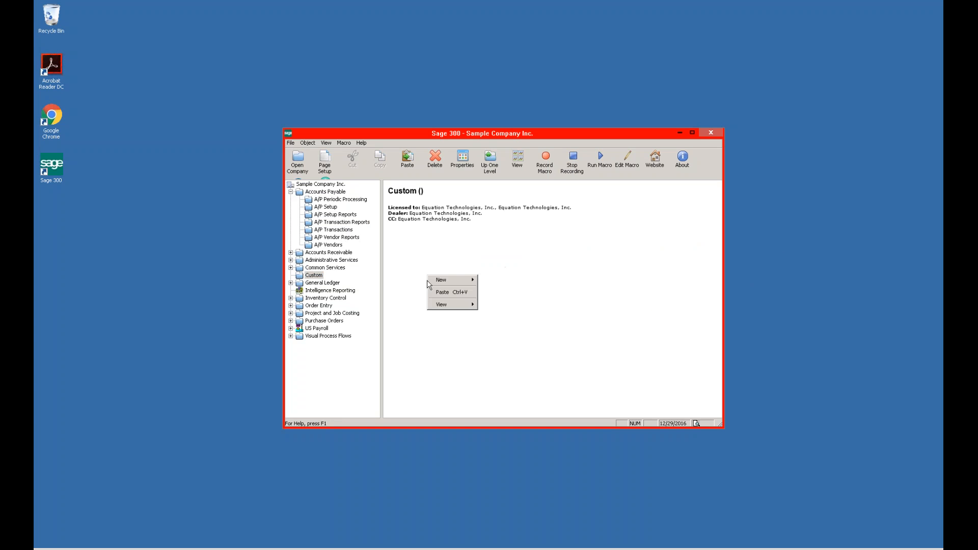
pyautogui.click(452, 292)
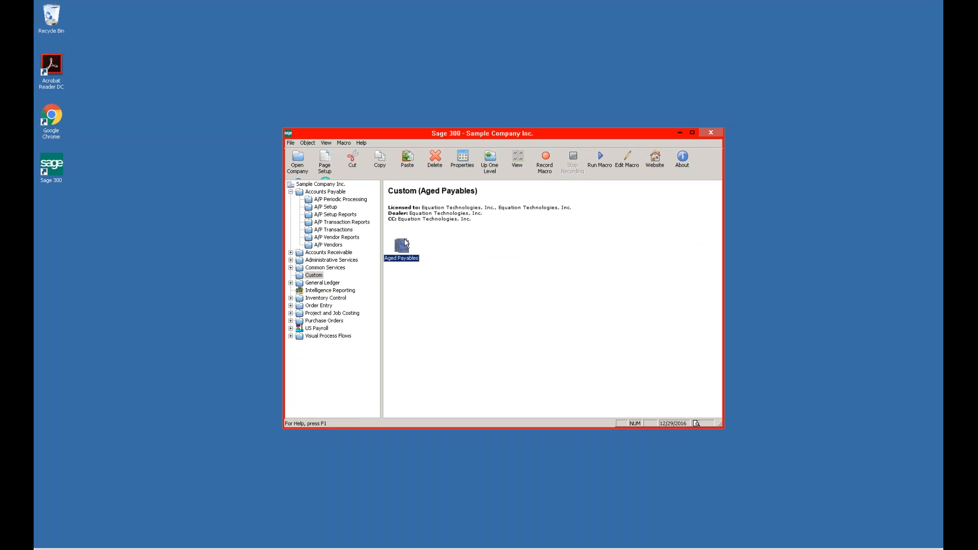
pyautogui.click(349, 222)
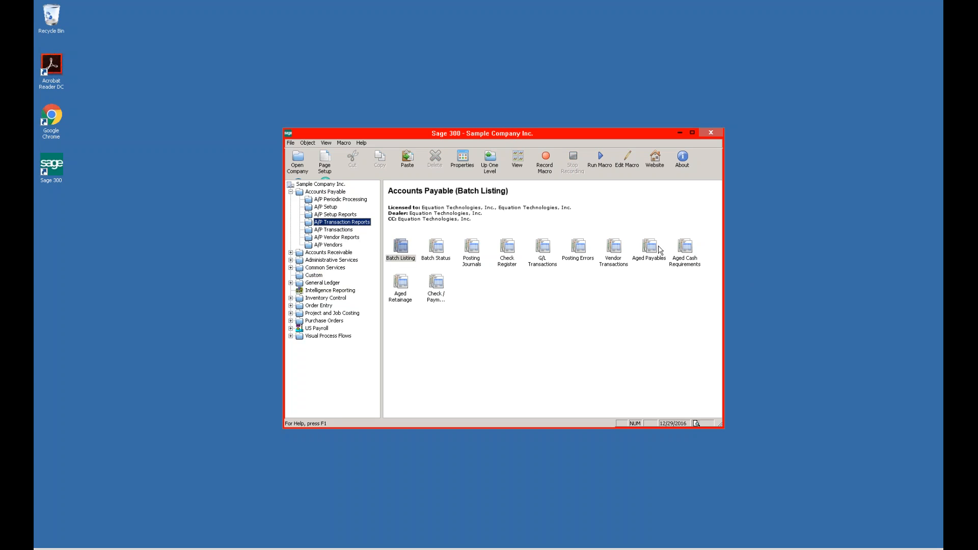
pyautogui.click(320, 275)
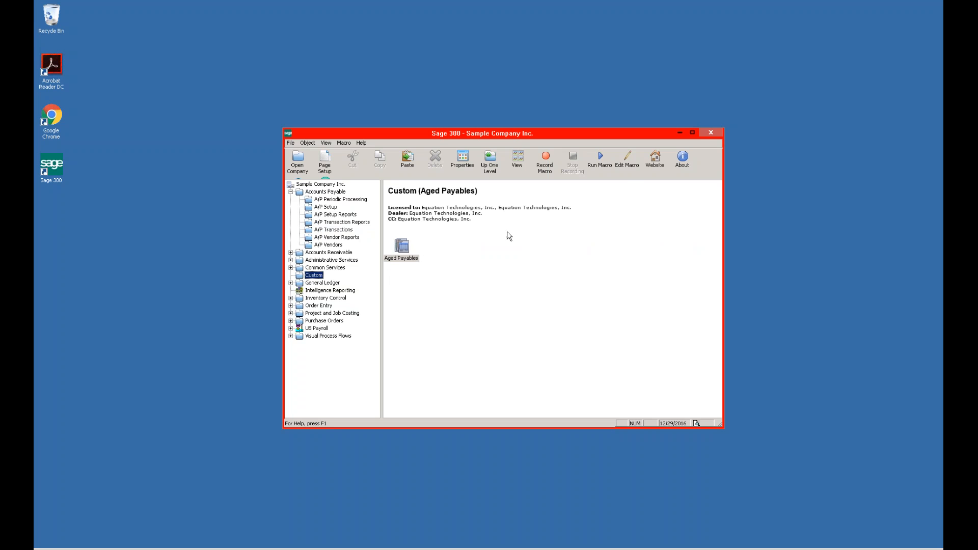
# Include vendors with a zero balance in the Custom folder's Aged Payables report, save the settings as defaults, and reopen the report to check them.
pyautogui.doubleClick(401, 247)
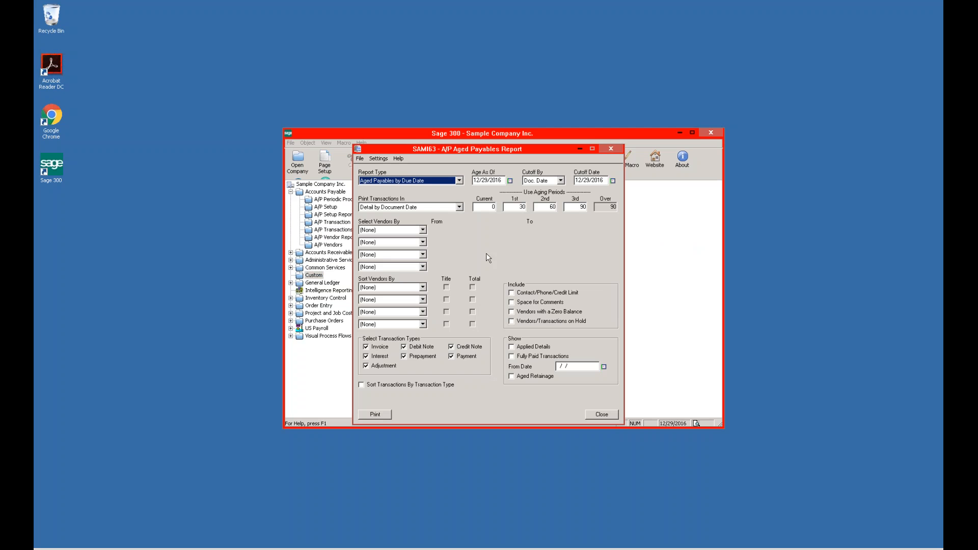
pyautogui.click(512, 312)
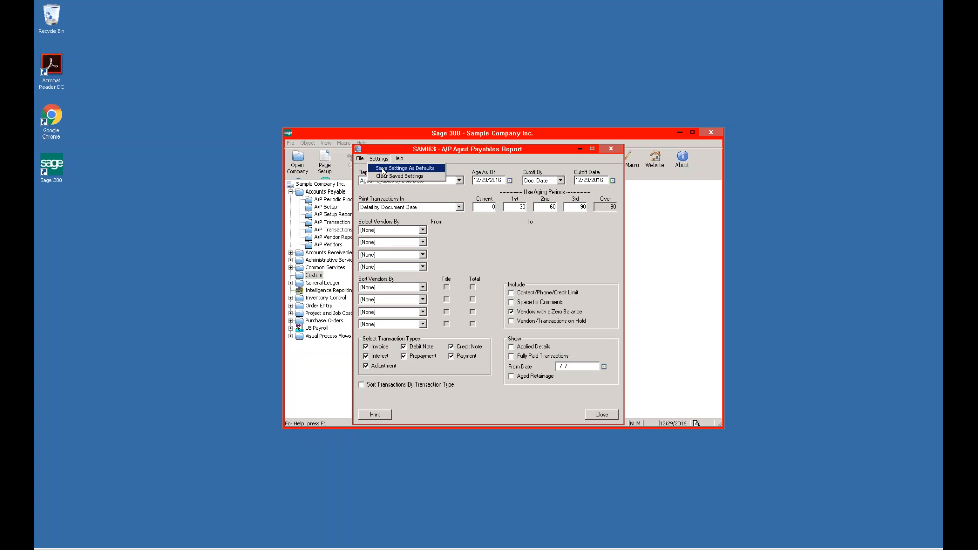
pyautogui.click(383, 172)
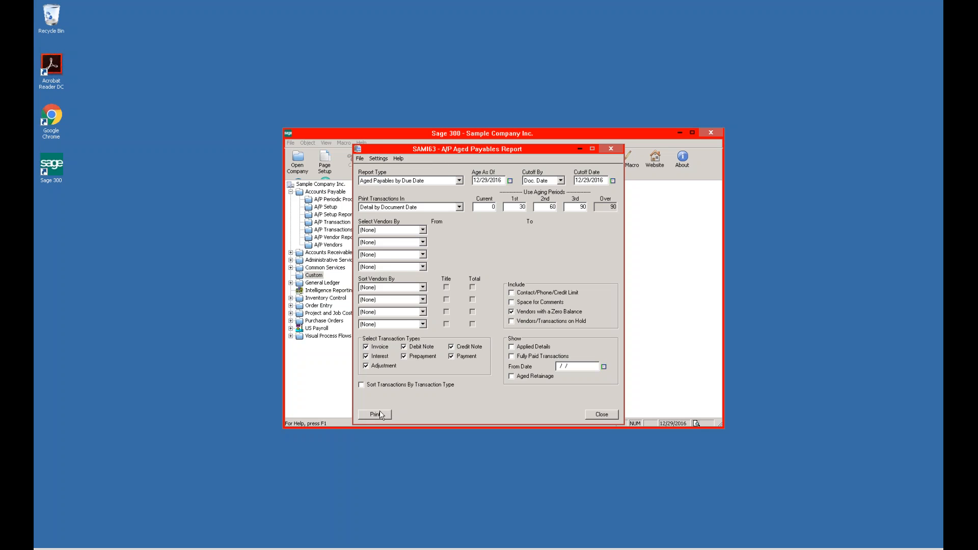
pyautogui.click(601, 415)
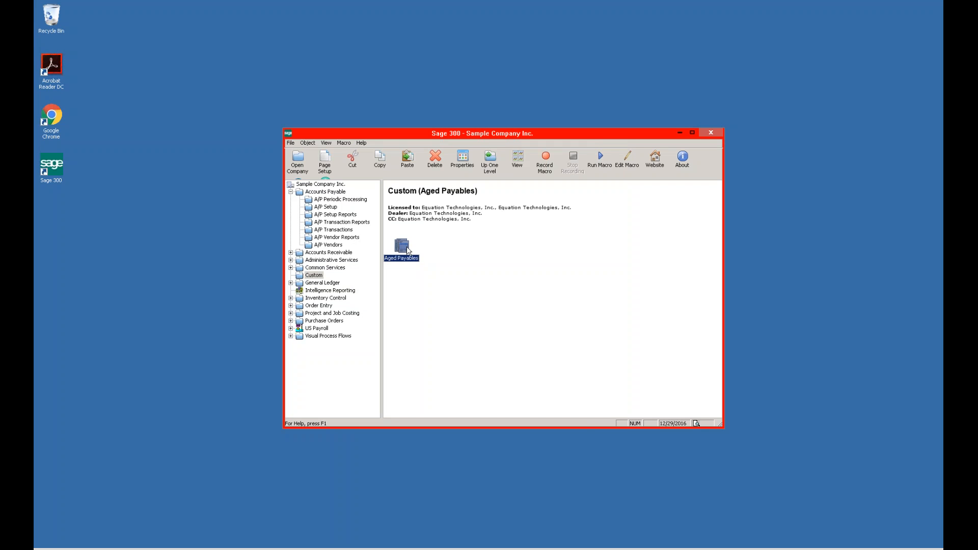
pyautogui.doubleClick(406, 250)
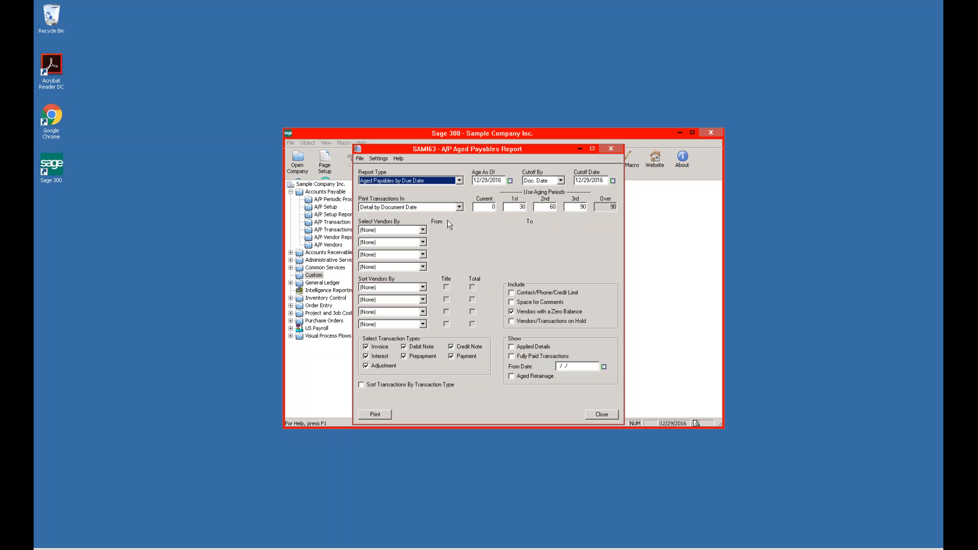
pyautogui.click(614, 149)
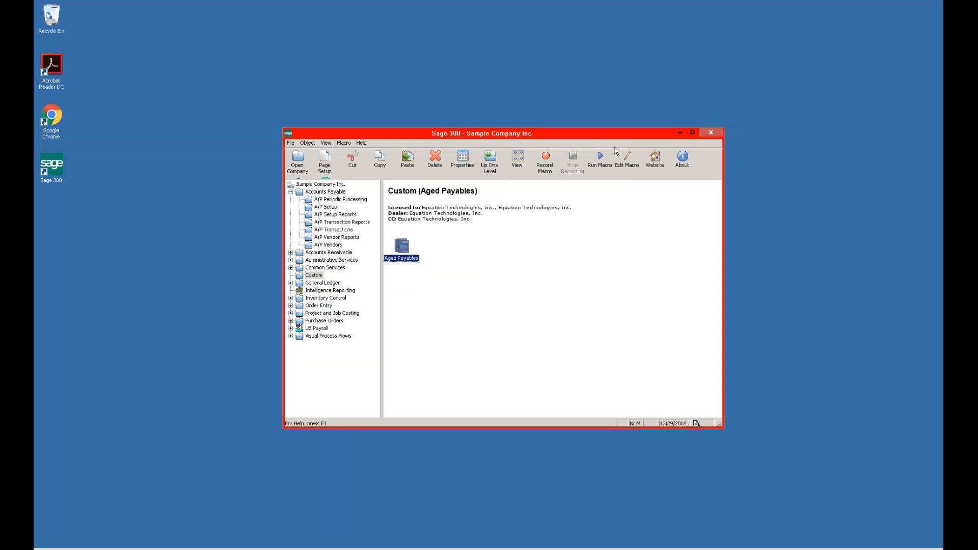
pyautogui.rightClick(434, 246)
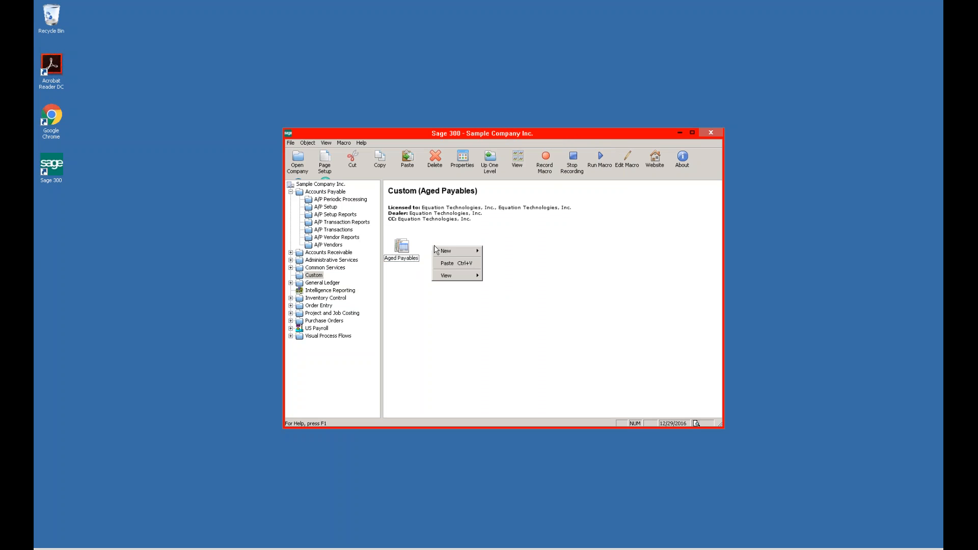
pyautogui.moveTo(445, 251)
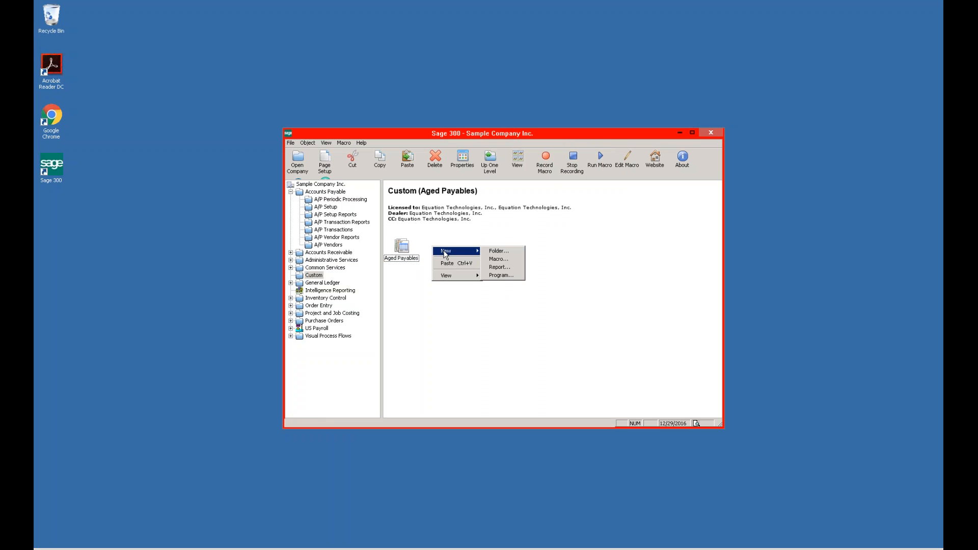
pyautogui.click(498, 260)
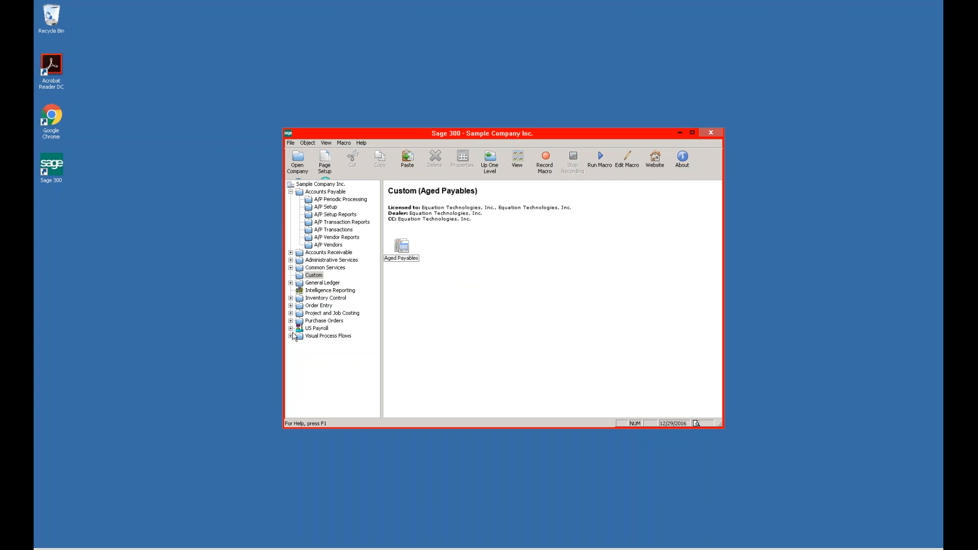
# Open Order Entry from O/E Transactions and enter the customer number for a new order.
pyautogui.click(290, 306)
pyautogui.click(325, 351)
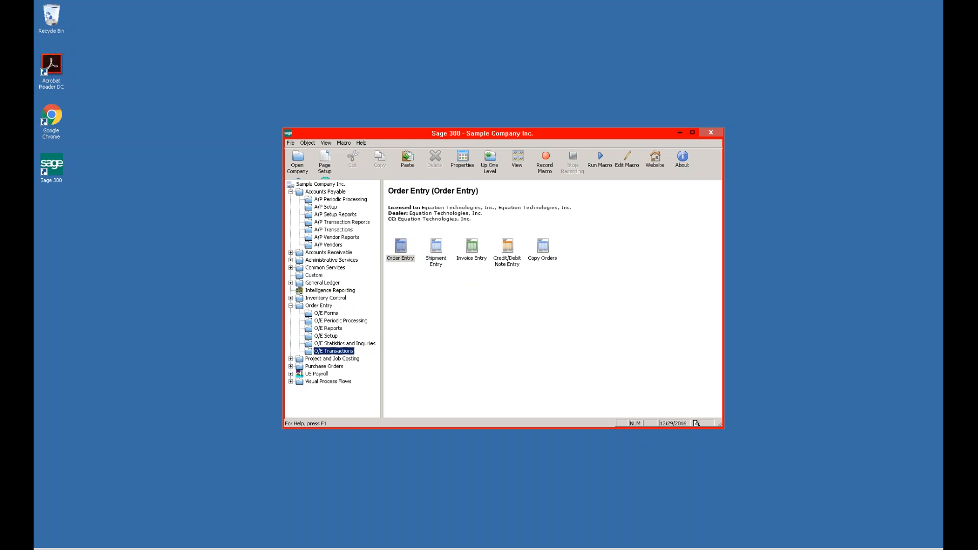
pyautogui.click(400, 248)
pyautogui.doubleClick(399, 250)
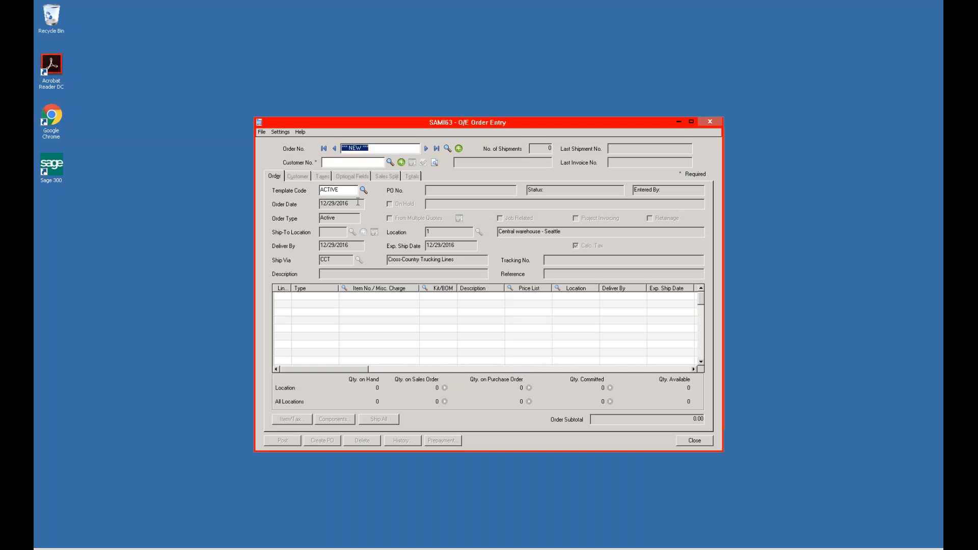
pyautogui.click(374, 163)
pyautogui.write('1200')
pyautogui.press('Return')
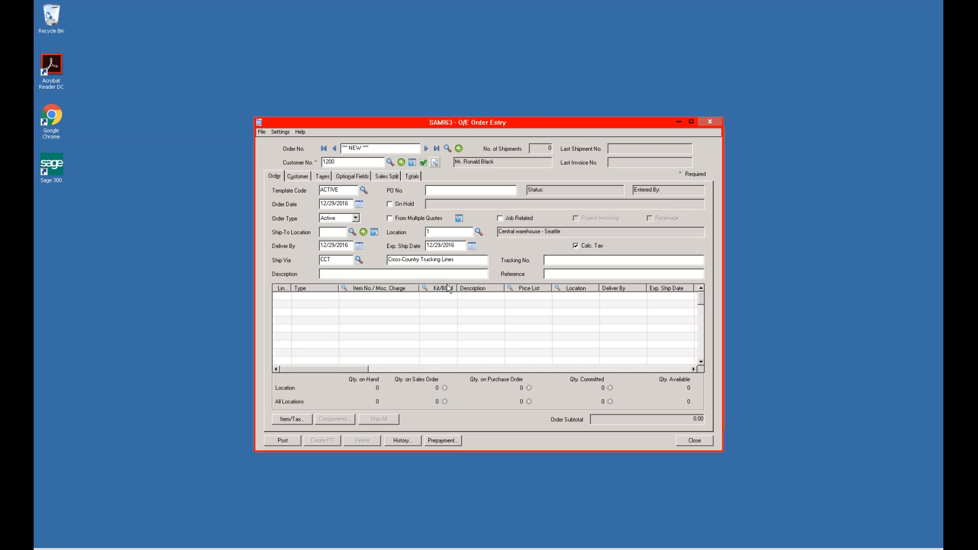
# Add item A1-103/0 to the first order line using the item finder.
pyautogui.click(375, 297)
pyautogui.click(414, 296)
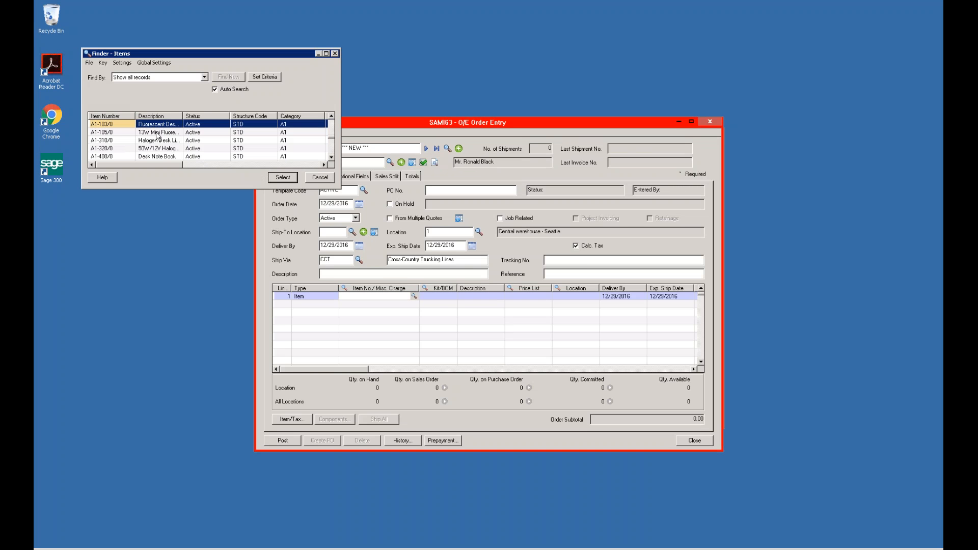
pyautogui.click(282, 177)
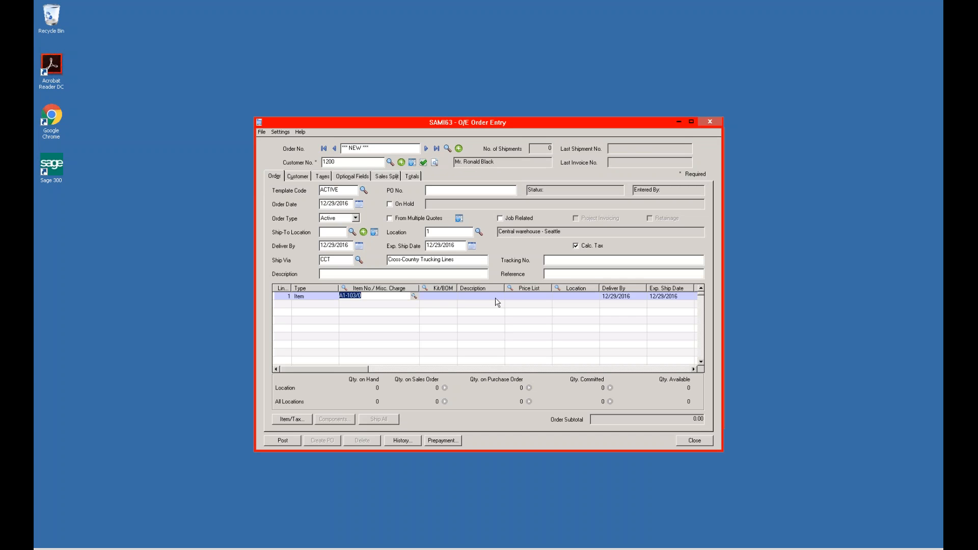
pyautogui.press('Tab')
pyautogui.press('Tab')
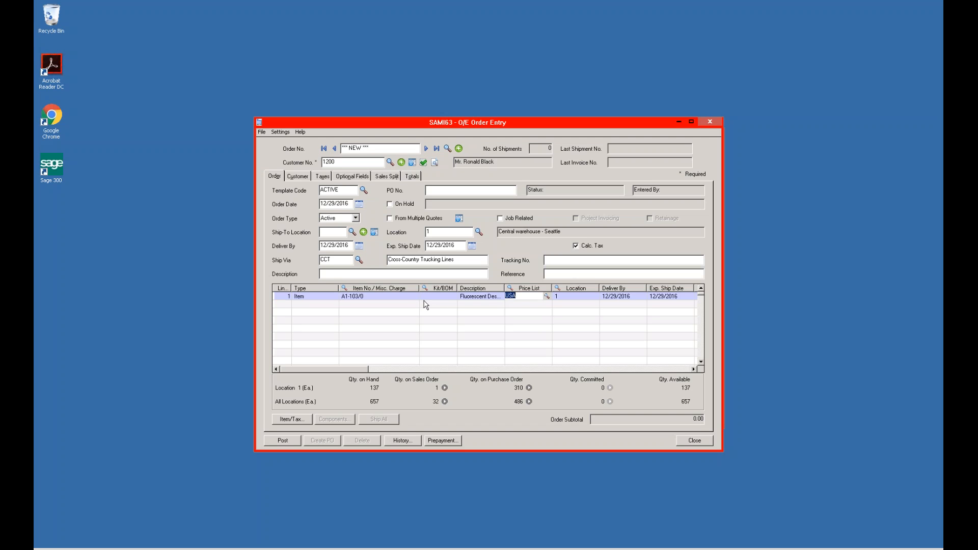
# Fill in the order line's Qty. Ordered by multiplying 12 by 12 in the built-in calculator and pasting the result.
pyautogui.click(443, 297)
pyautogui.press('Tab')
pyautogui.press('Tab')
pyautogui.press('Tab')
pyautogui.press('Tab')
pyautogui.press('Tab')
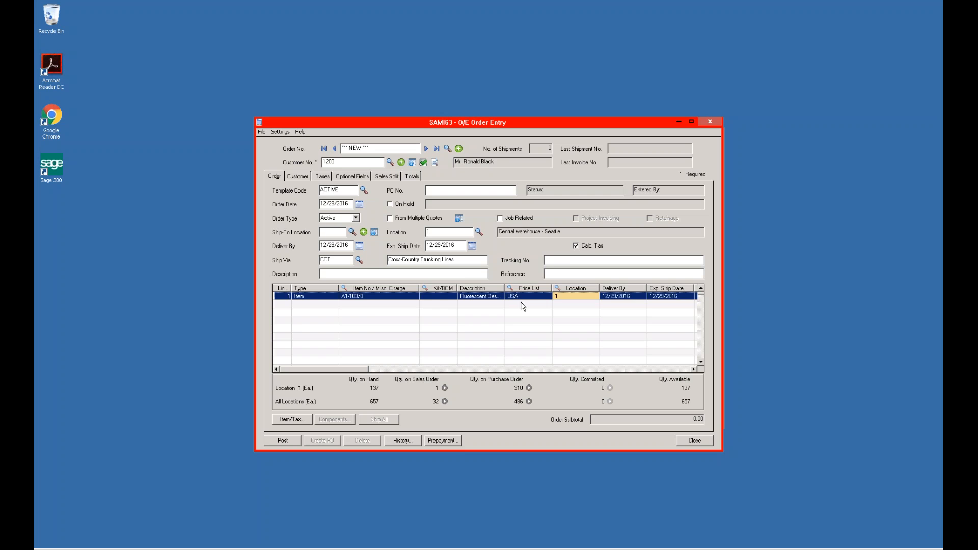
pyautogui.press('Tab')
pyautogui.press('Tab')
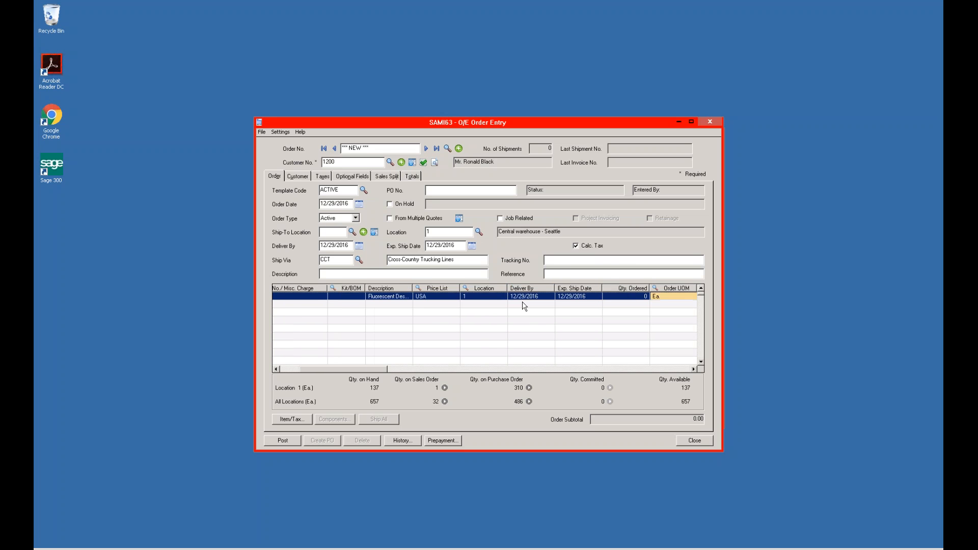
pyautogui.press('Tab')
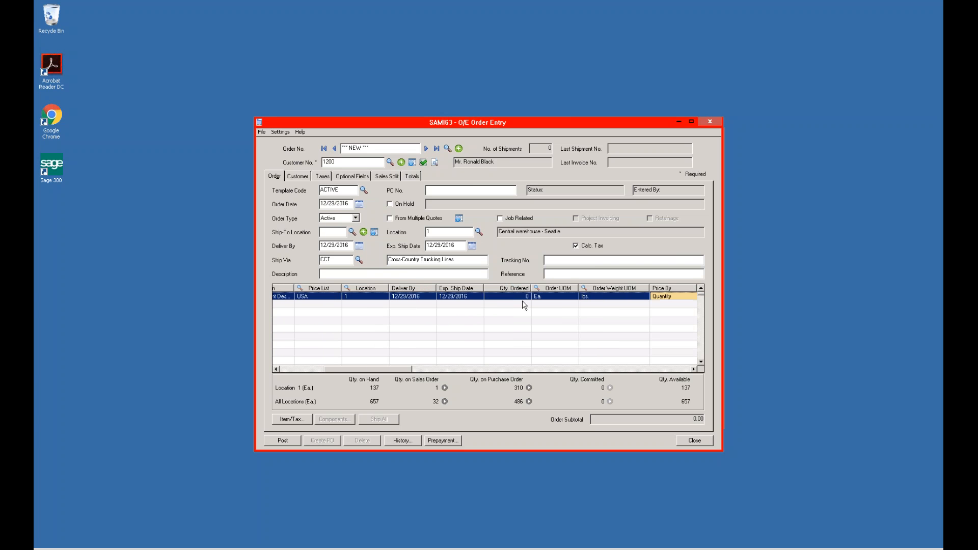
pyautogui.click(524, 296)
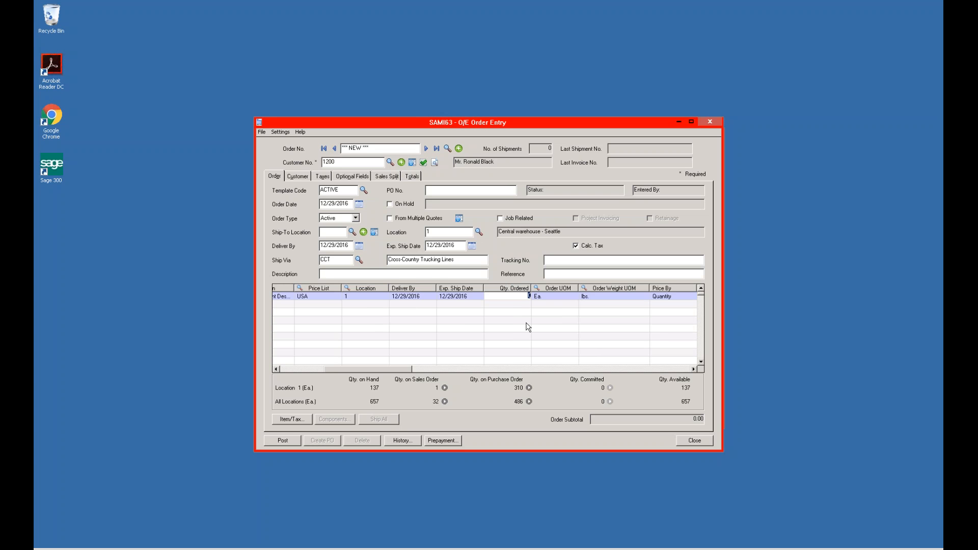
pyautogui.press('F4')
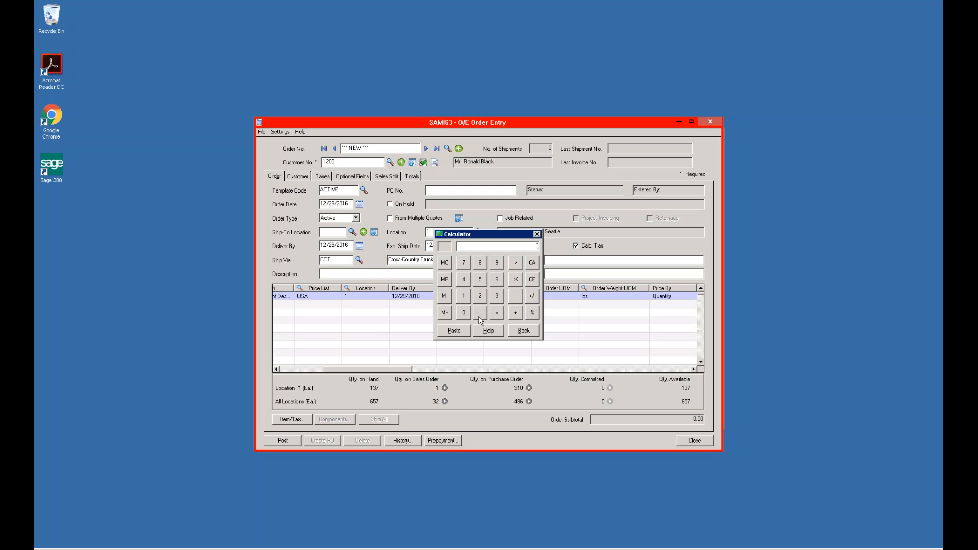
pyautogui.write('12')
pyautogui.click(517, 279)
pyautogui.click(464, 295)
pyautogui.click(480, 295)
pyautogui.press('Return')
pyautogui.click(464, 334)
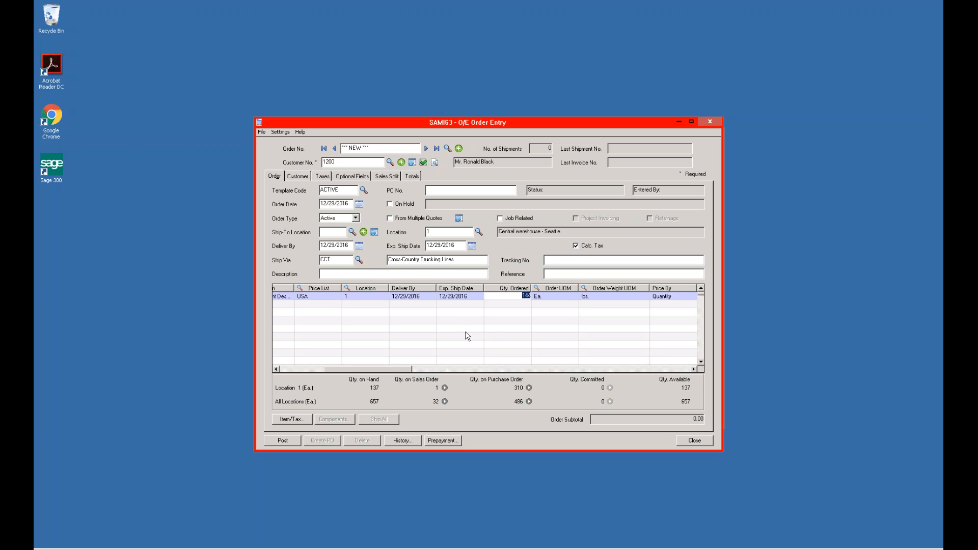
# Close the order without posting it, and collapse the Accounts Payable and Order Entry folders.
pyautogui.click(706, 441)
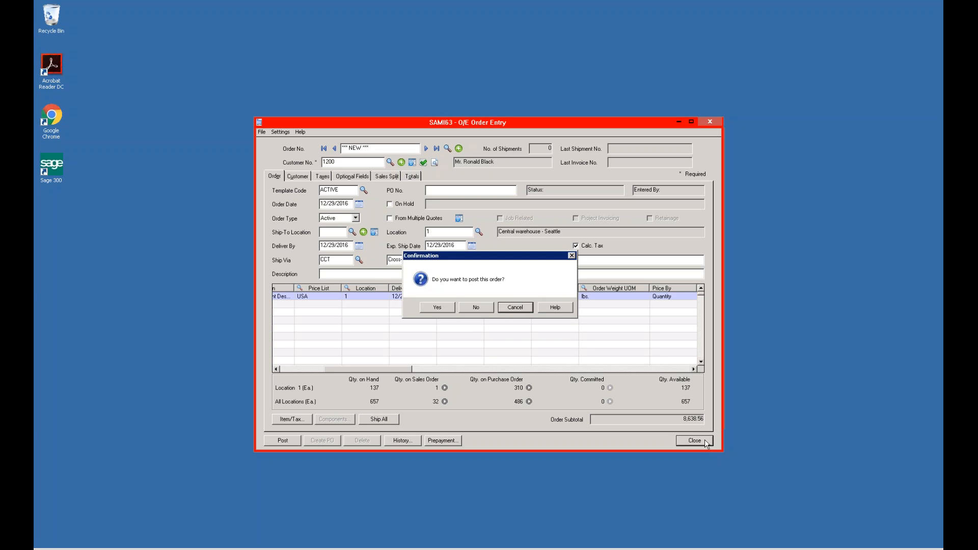
pyautogui.click(478, 307)
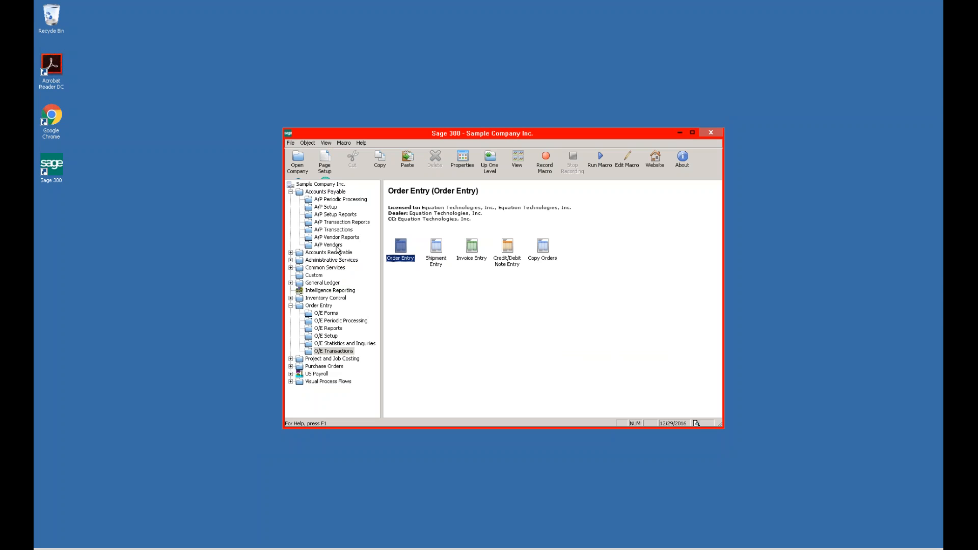
pyautogui.click(292, 192)
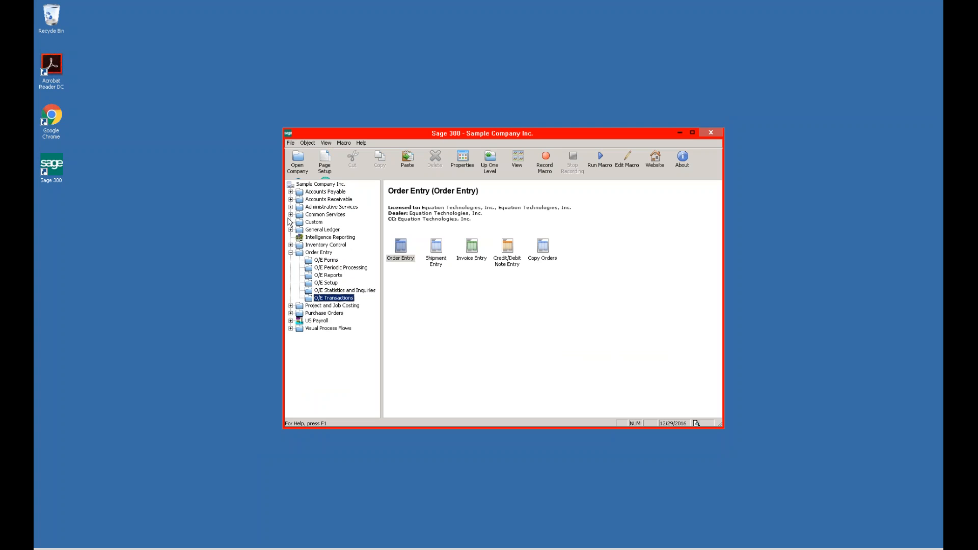
pyautogui.click(290, 253)
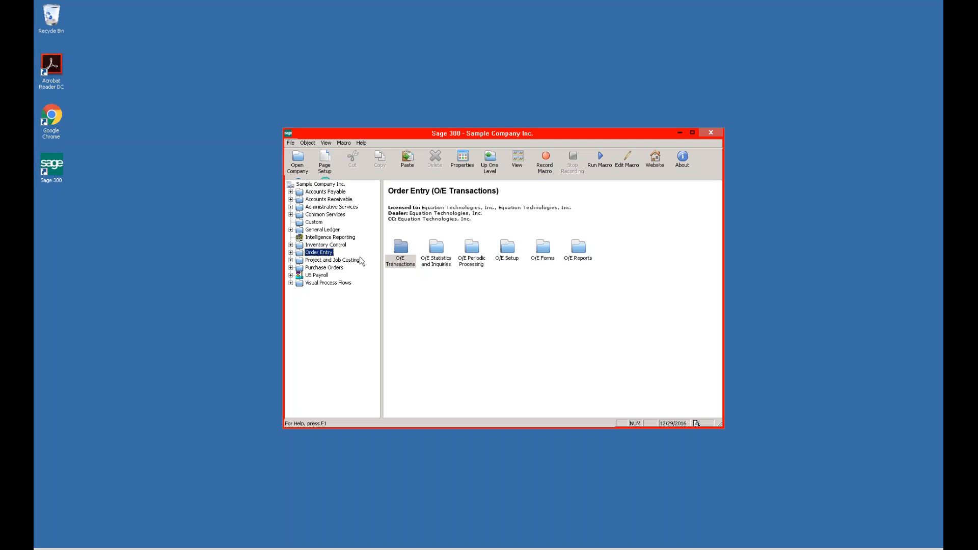
# Set the default paper size to Letter/A4 in the Print Destination settings.
pyautogui.click(291, 143)
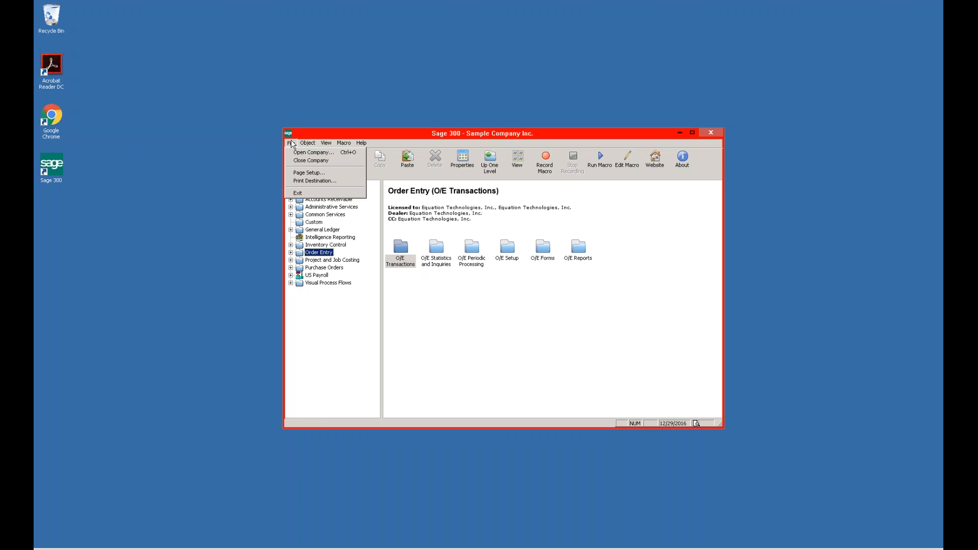
pyautogui.click(301, 182)
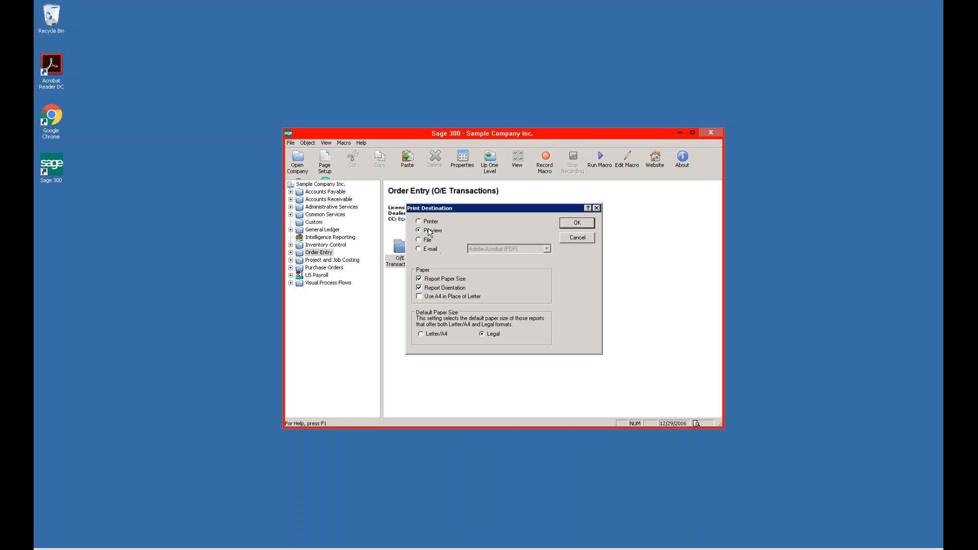
pyautogui.click(433, 335)
pyautogui.click(574, 225)
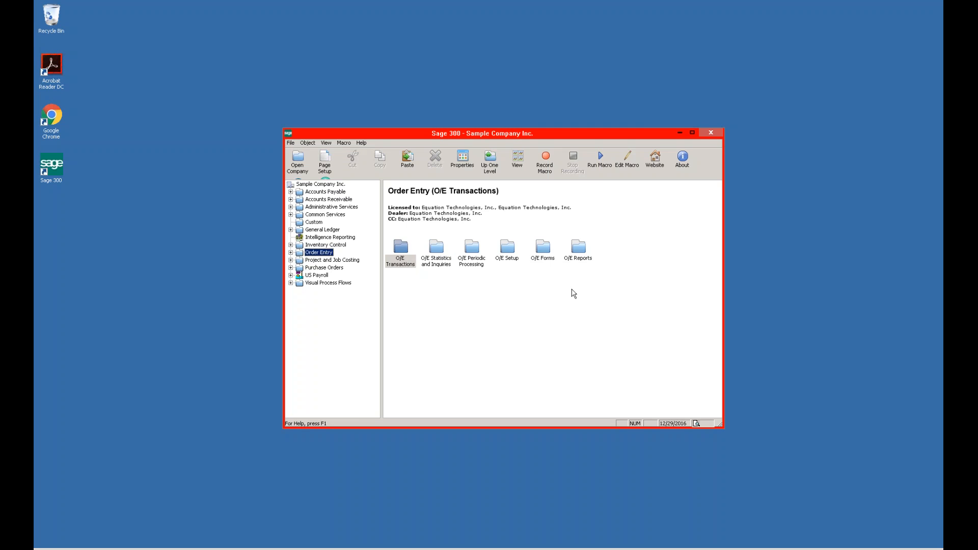
# Reopen the Print Destination settings and set the destination to Printer.
pyautogui.doubleClick(695, 423)
pyautogui.click(431, 222)
pyautogui.click(576, 225)
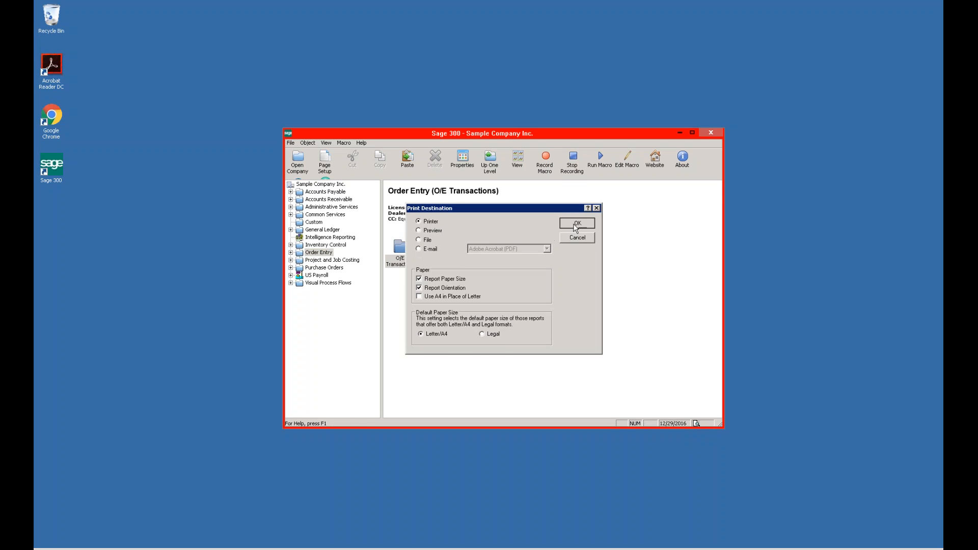
# Switch the print destination back to Preview.
pyautogui.doubleClick(695, 423)
pyautogui.click(431, 230)
pyautogui.click(578, 224)
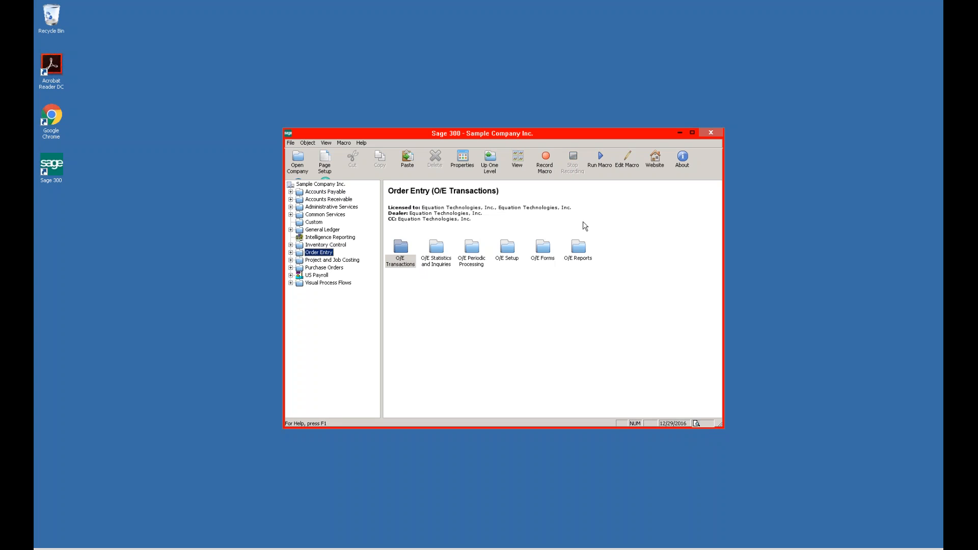